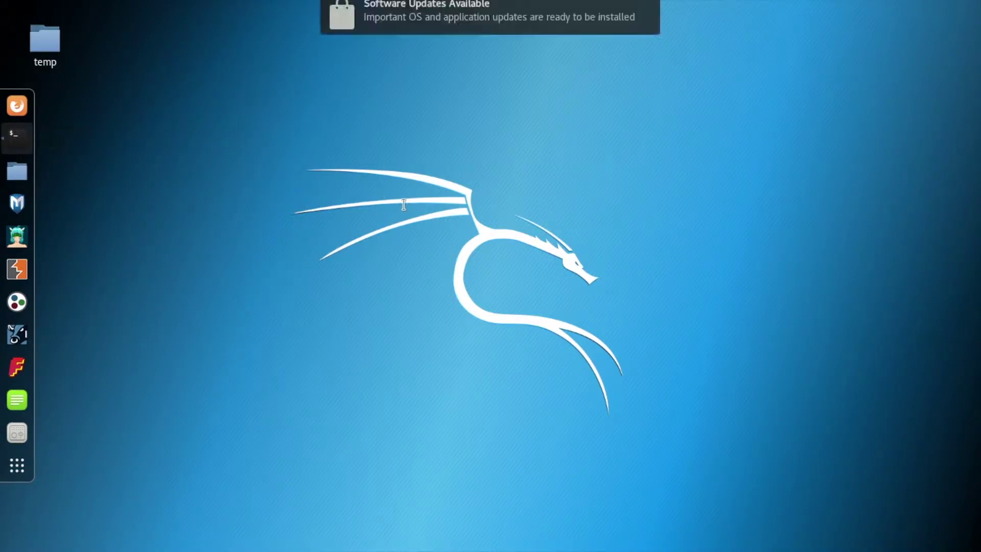
Install the stegosuite package with apt-get, approving the 7 additional required packages
type("apt")
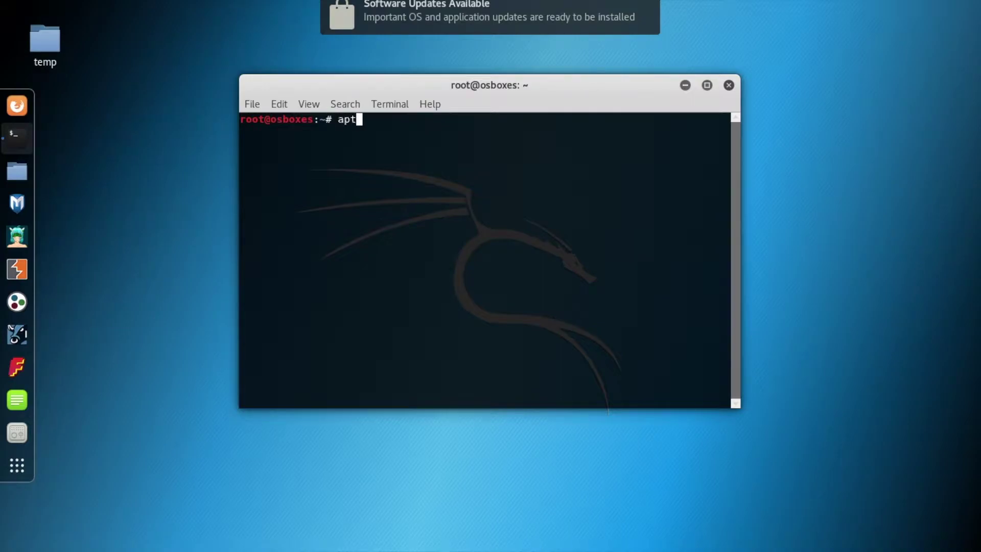
type("-get insta")
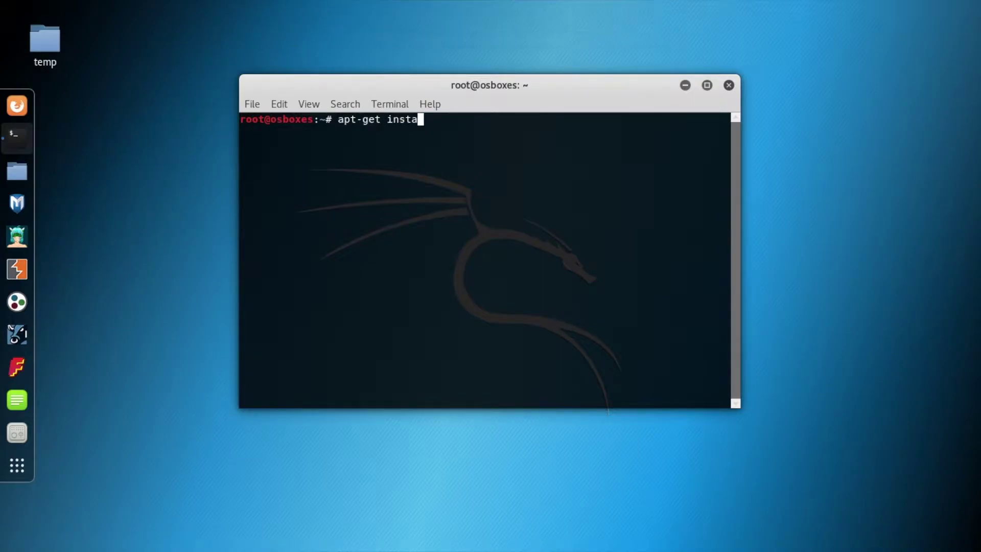
type("ll stegosuite")
key("Return")
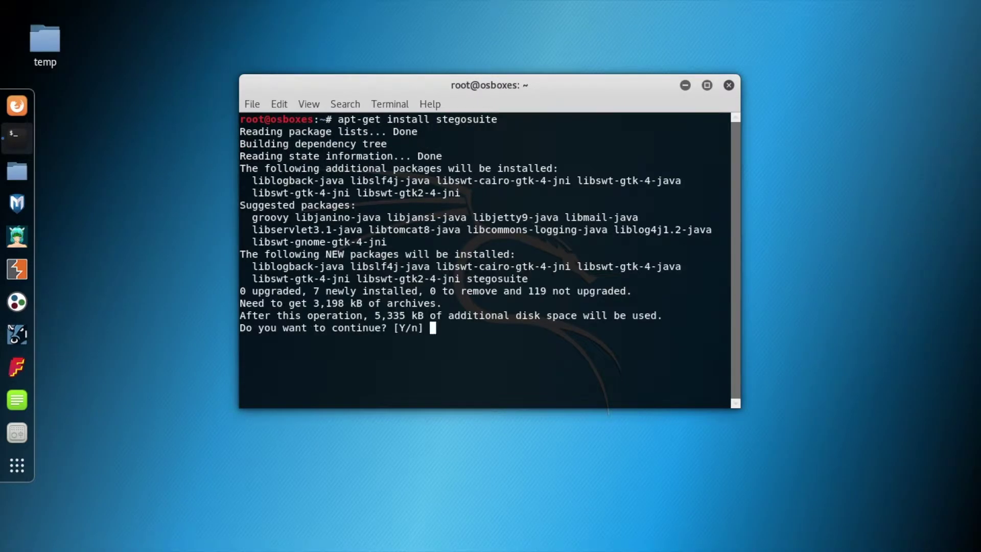
type("y")
key("Return")
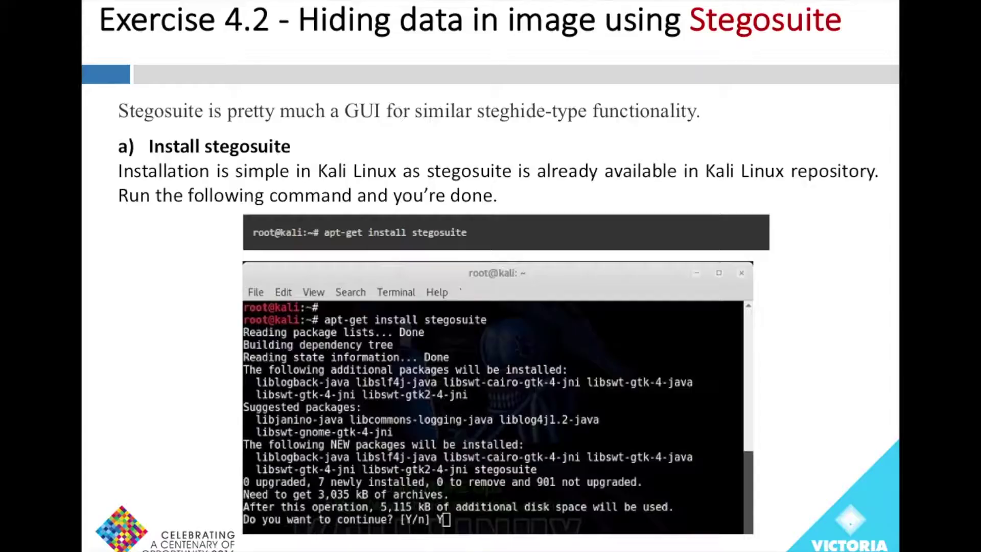
Start the slide show on slide 8, 'Exercise 4.2 - Hiding data in image using Stegosuite'
left_click(753, 376)
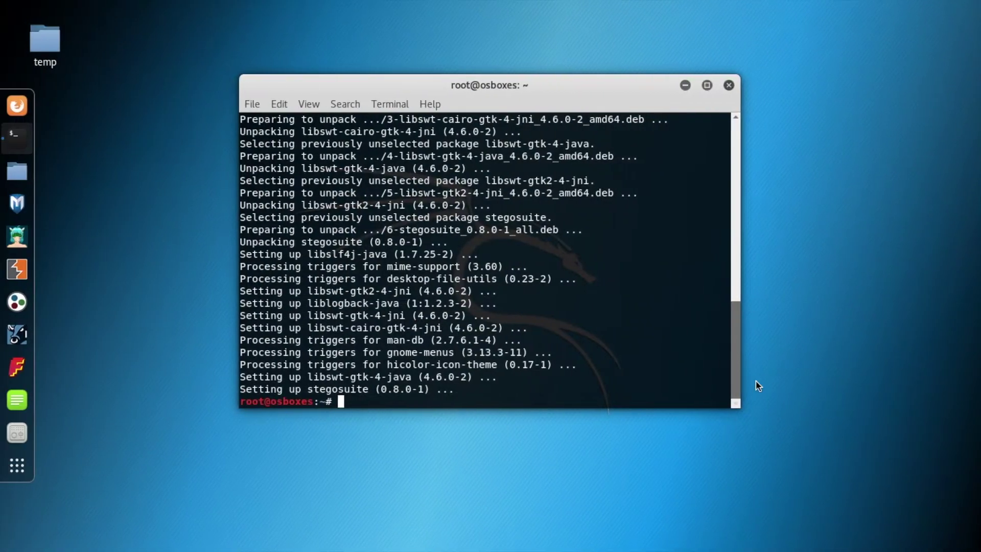
Launch Stegosuite from the terminal and create a 'Temporary-StegoSuite Experiment' folder on the desktop
type("stegosuite")
key("Return")
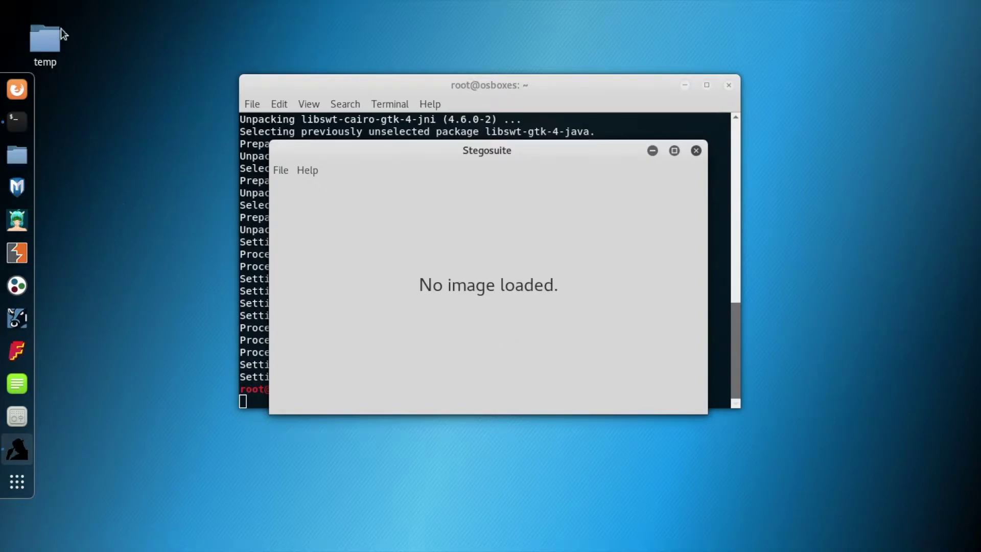
right_click(115, 250)
left_click(169, 265)
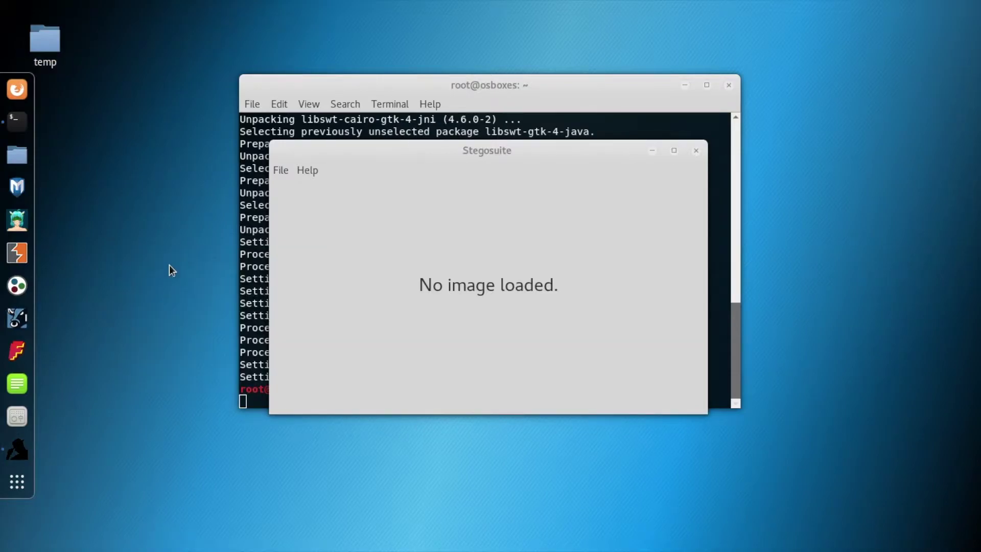
type("Temo")
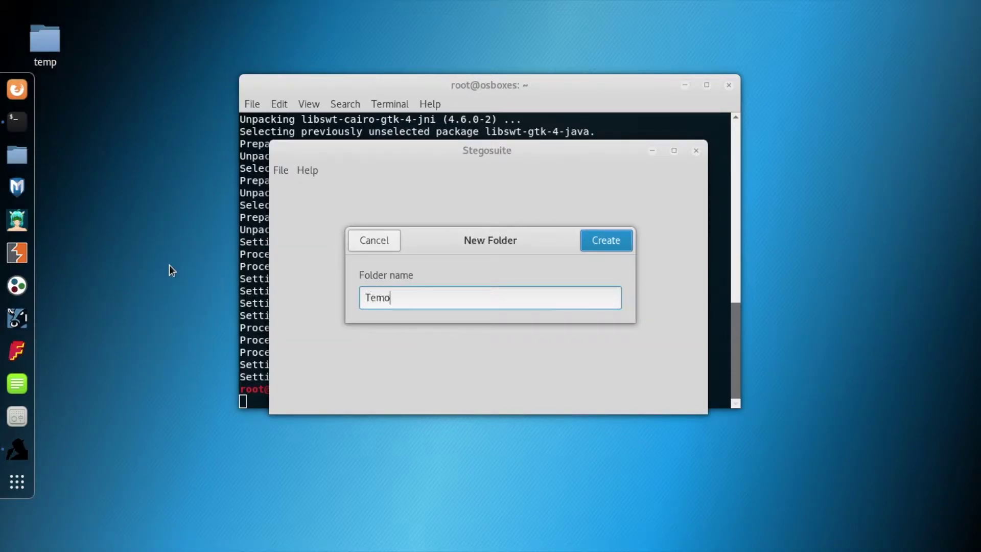
key("BackSpace")
type("porary-StegoSuite Experiment")
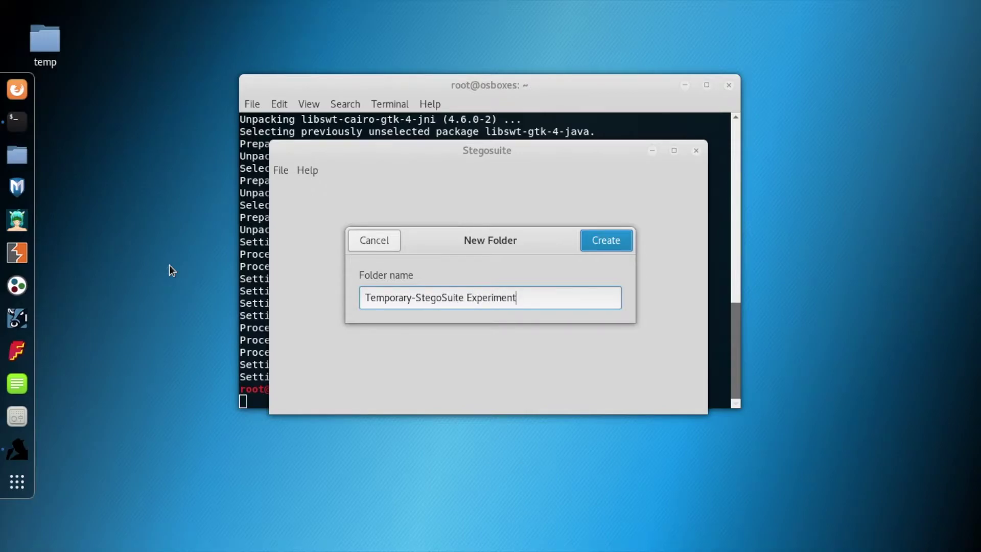
key("Return")
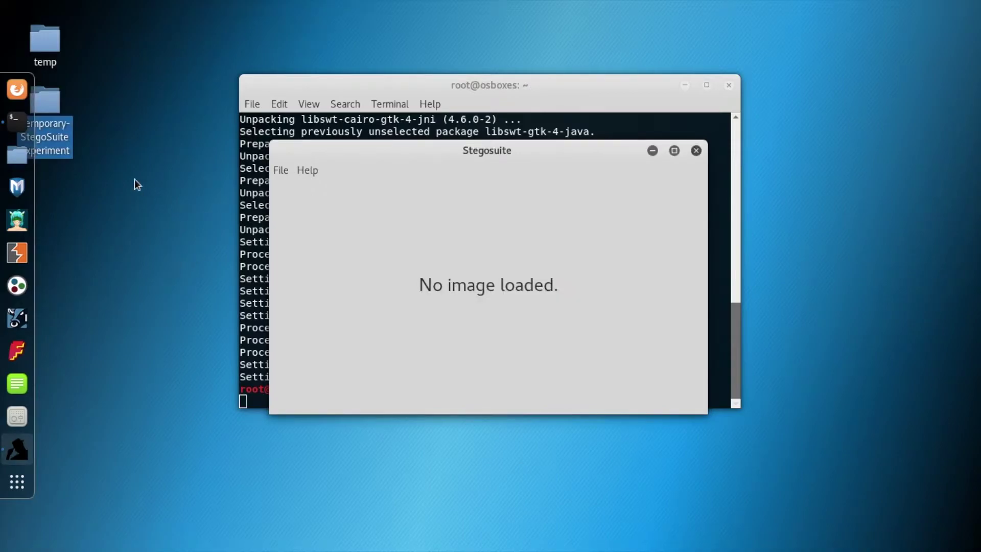
left_click(17, 89)
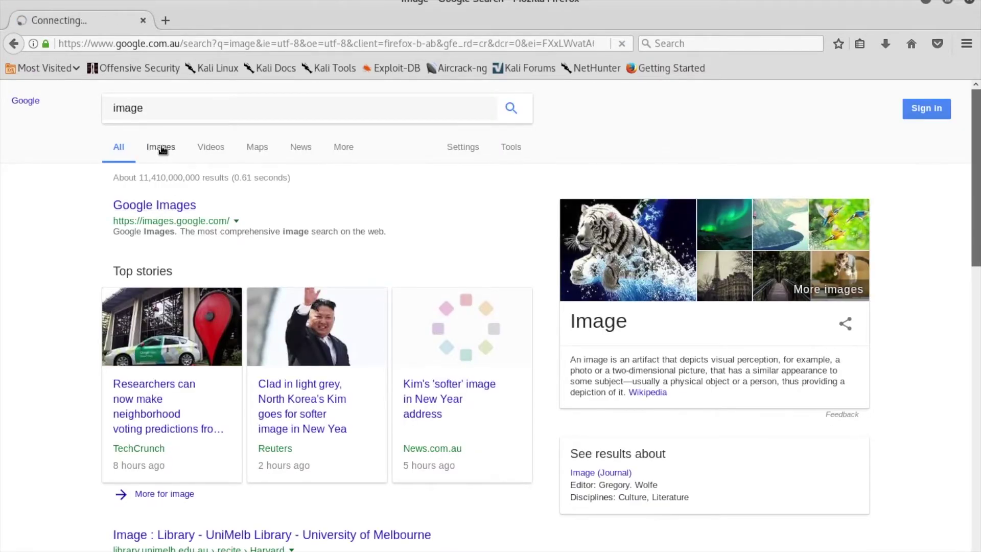
Show Google Images results for 'image' and open the 960 × 480 goat photo preview
left_click(162, 150)
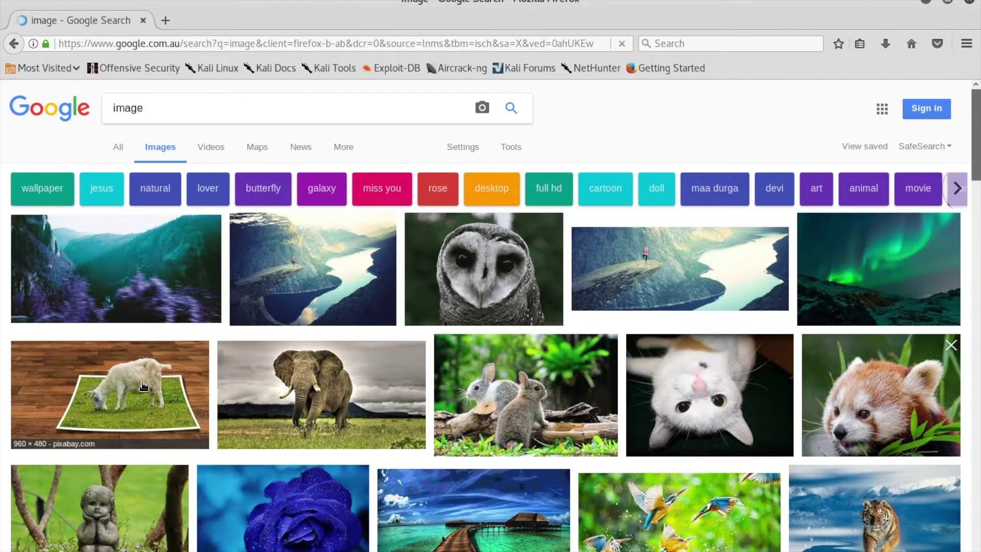
left_click(143, 387)
right_click(280, 399)
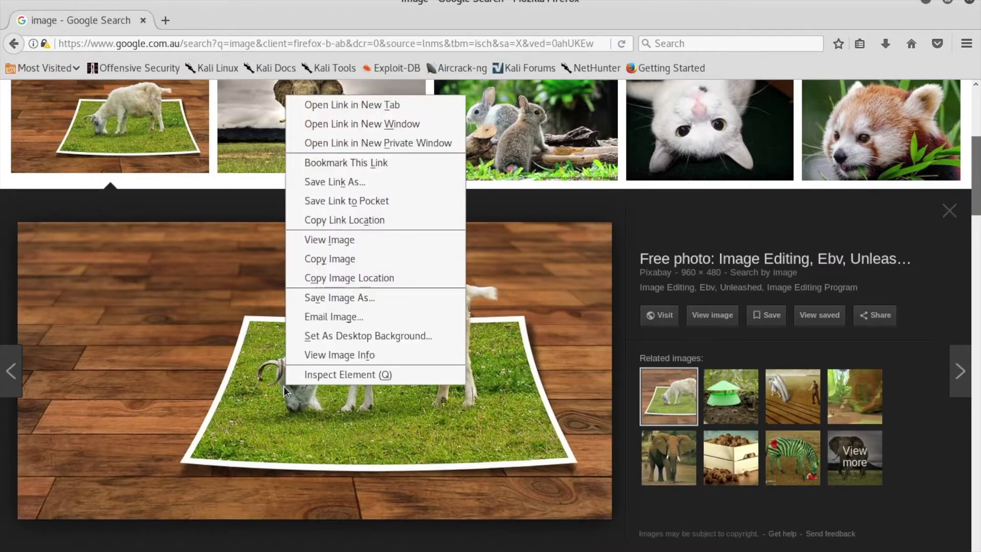
Save the goat photo as image.jpg in Desktop/Temporary-StegoSuite Experiment
left_click(339, 301)
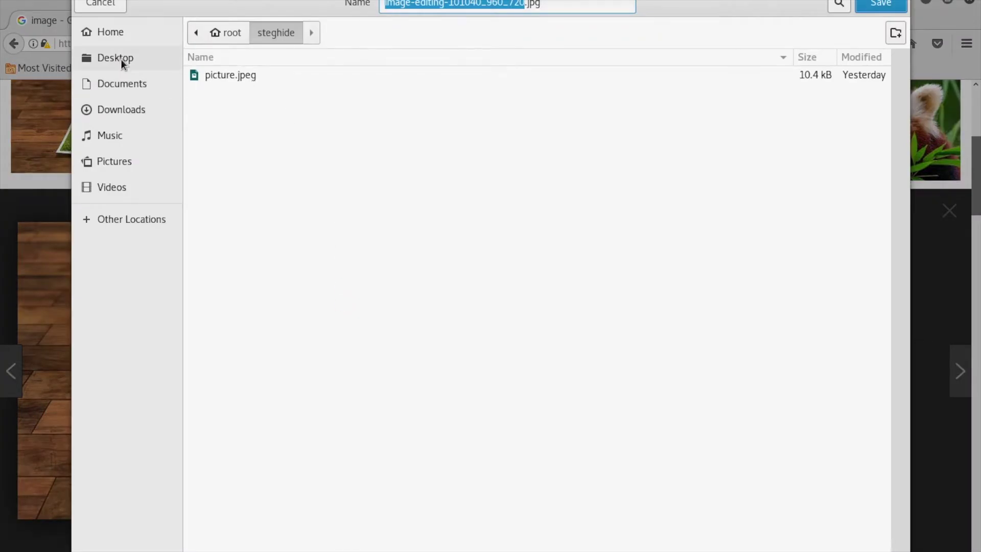
left_click(121, 59)
double_click(279, 95)
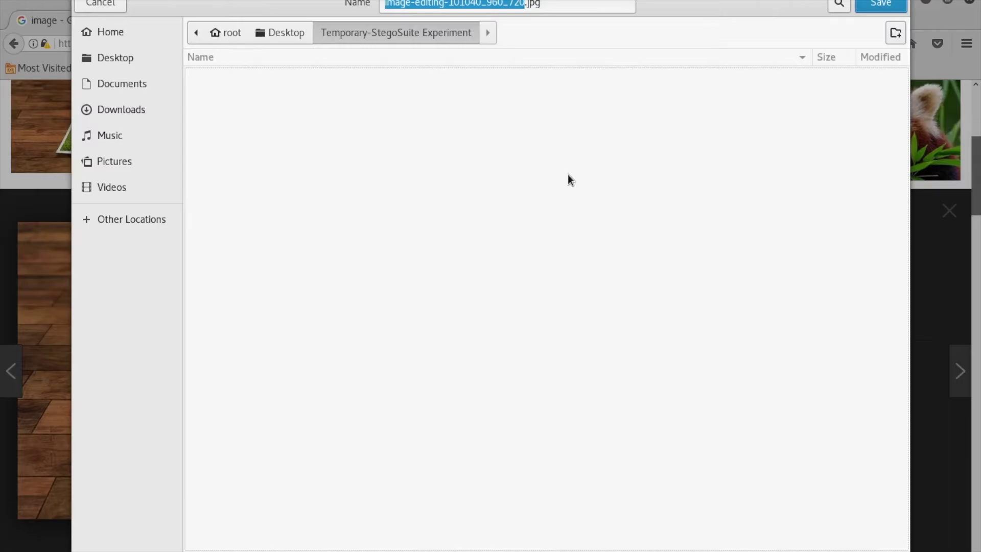
type("ima")
key("BackSpace")
key("BackSpace")
key("BackSpace")
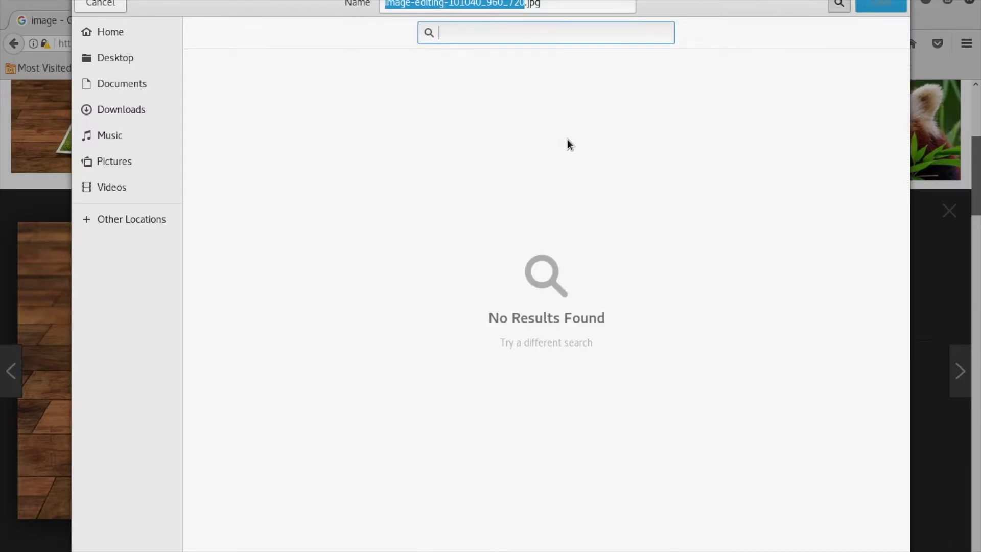
left_click(515, 4)
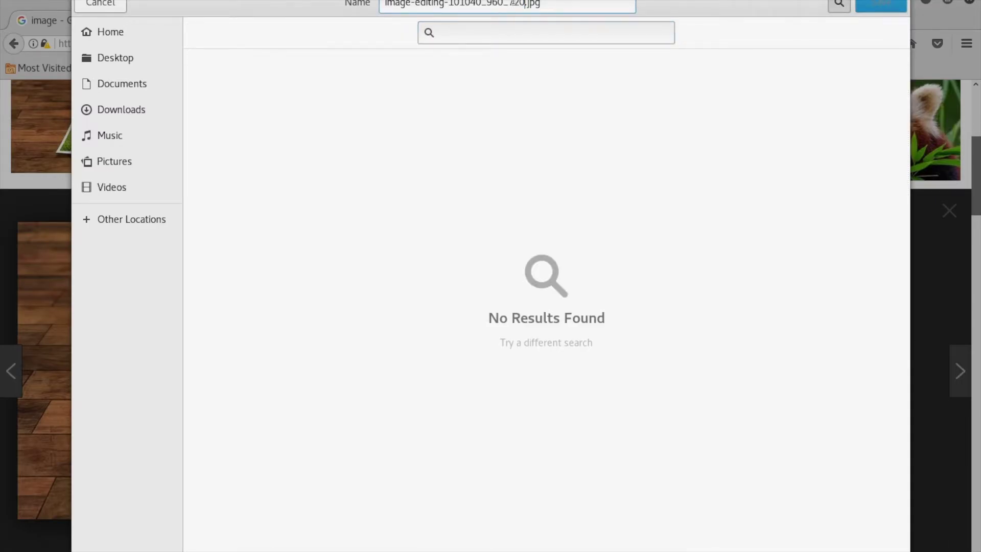
left_click_drag(526, 4, 385, 4)
key("BackSpace")
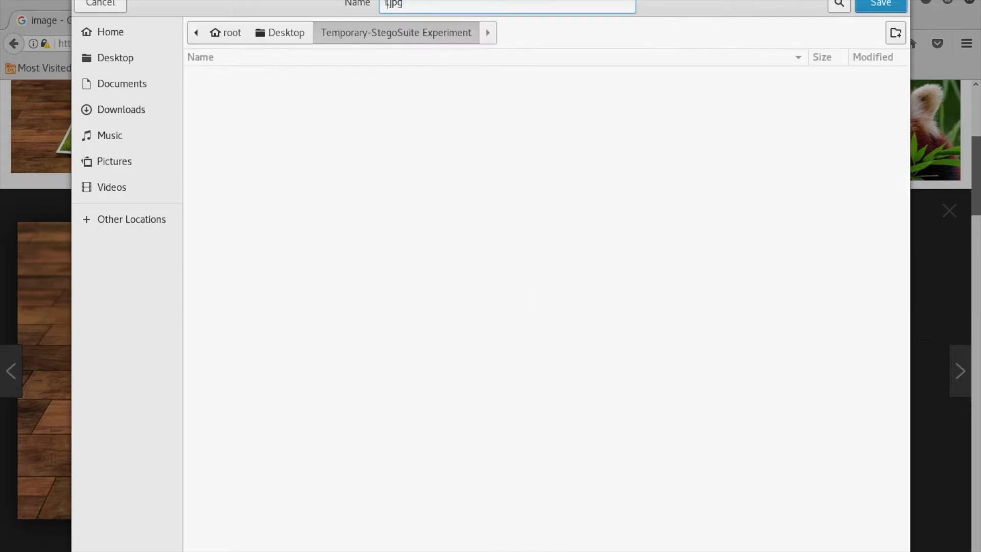
type("image")
left_click(881, 4)
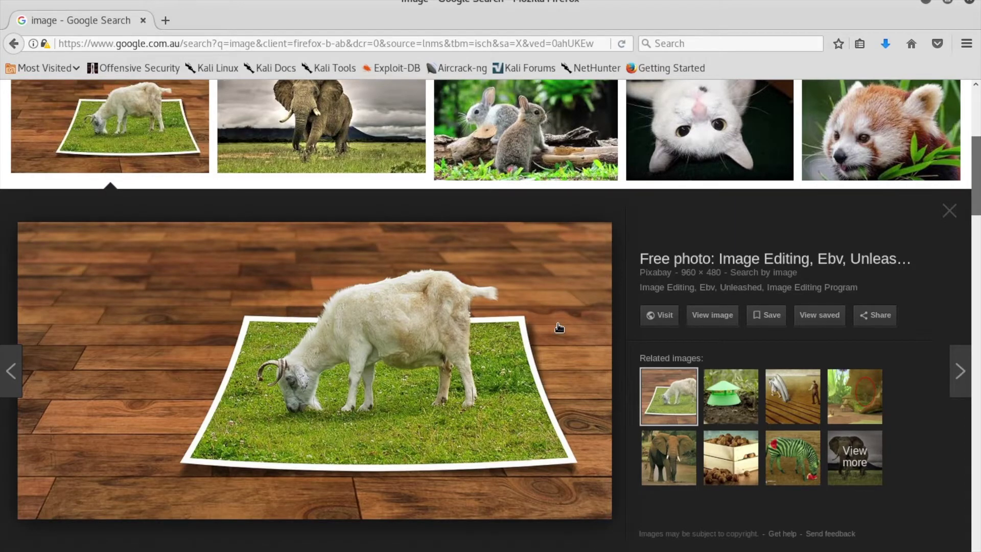
scroll(560, 327, "up", 5)
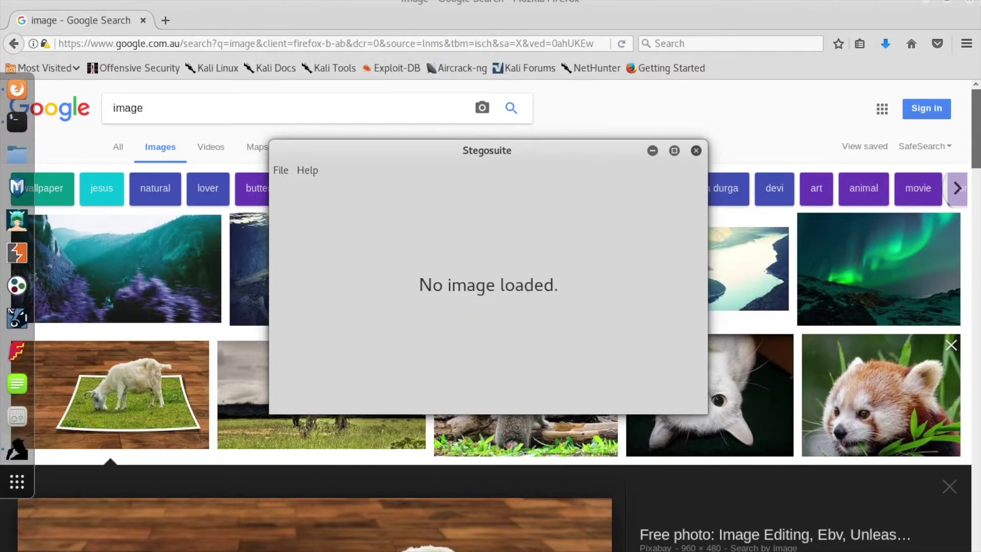
Back in Stegosuite, open Desktop/Temporary-StegoSuite Experiment/image.jpg as the cover image (11.5 KB capacity)
left_click(925, 2)
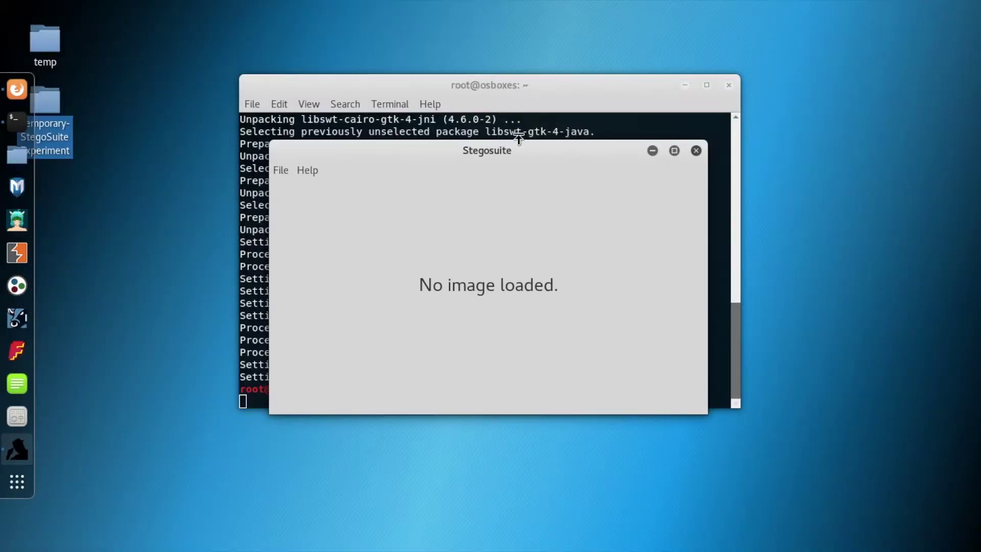
left_click(283, 170)
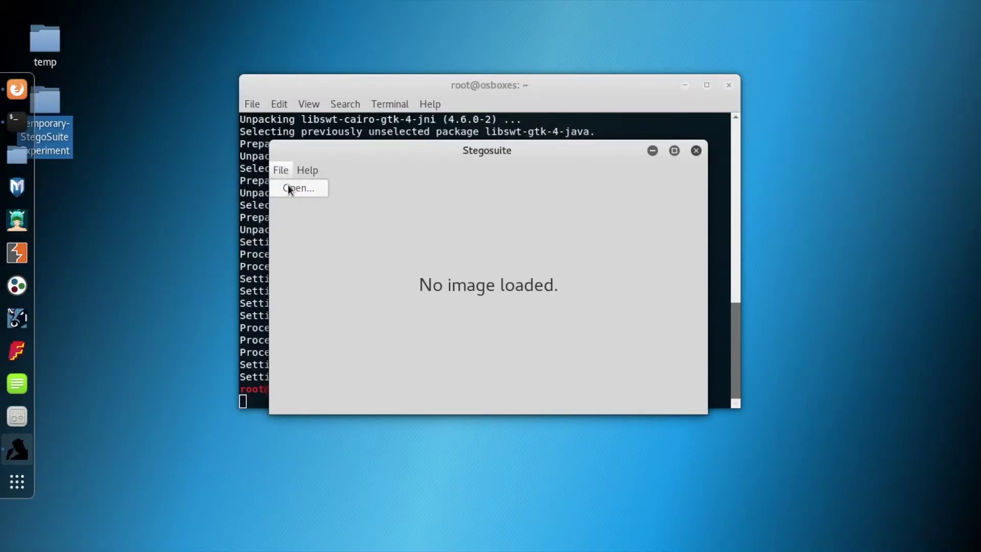
left_click(291, 188)
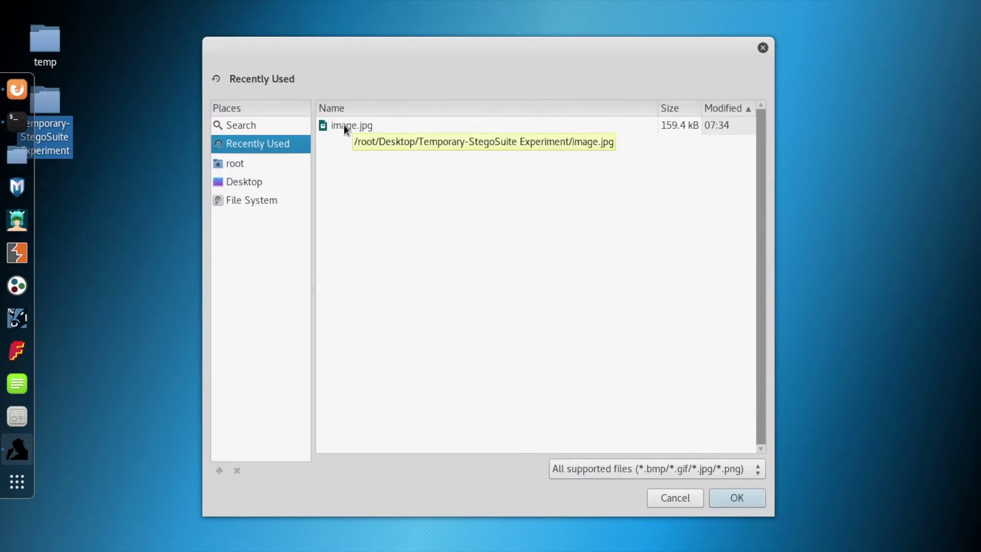
left_click(253, 182)
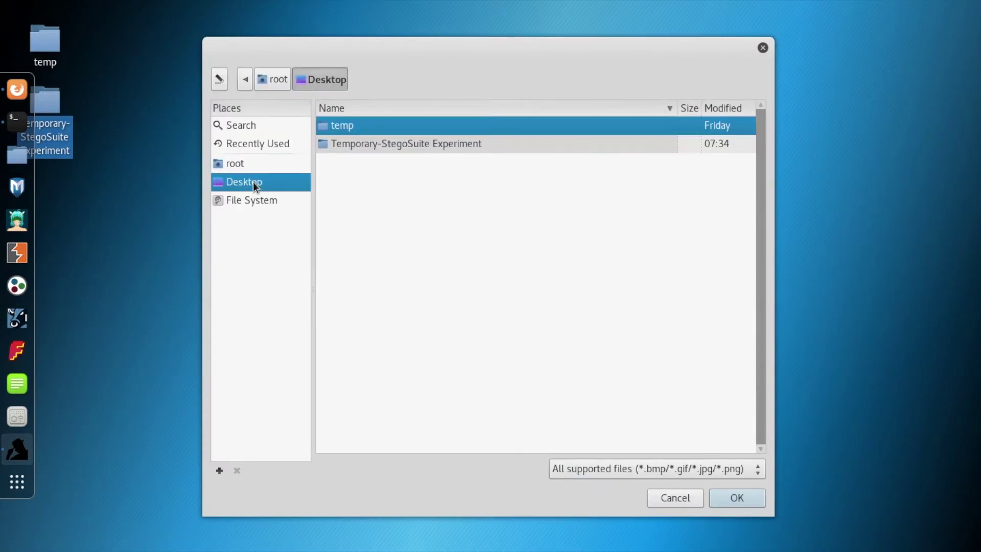
double_click(356, 145)
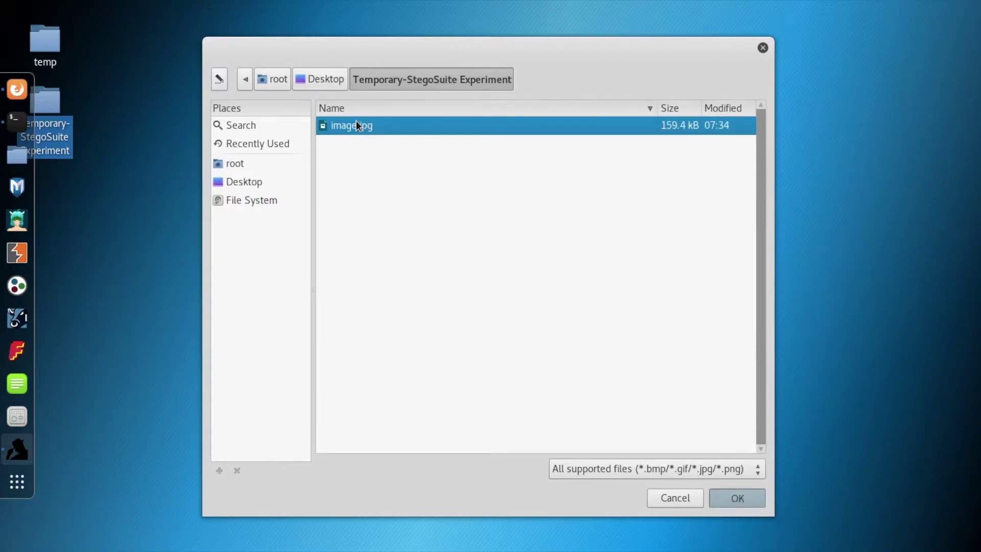
double_click(356, 125)
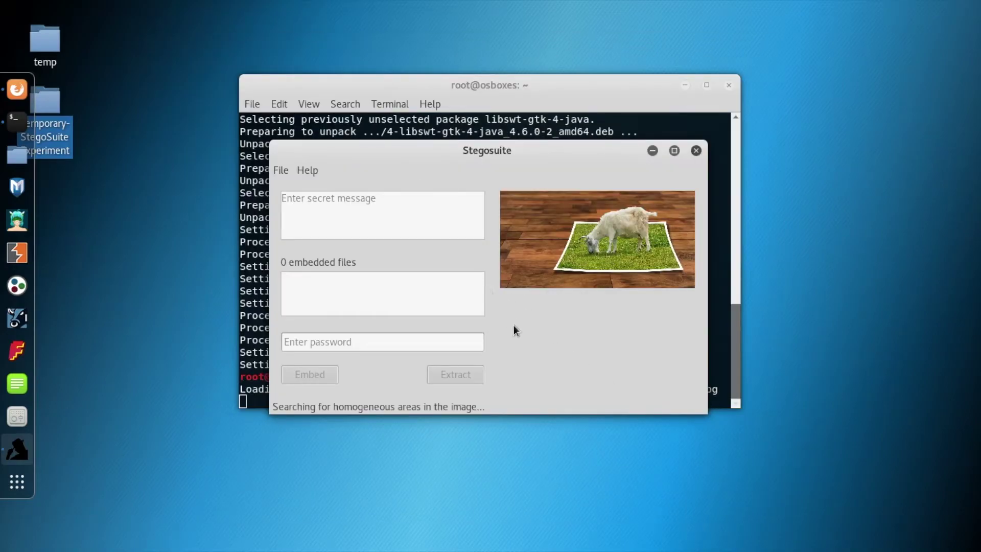
left_click(366, 219)
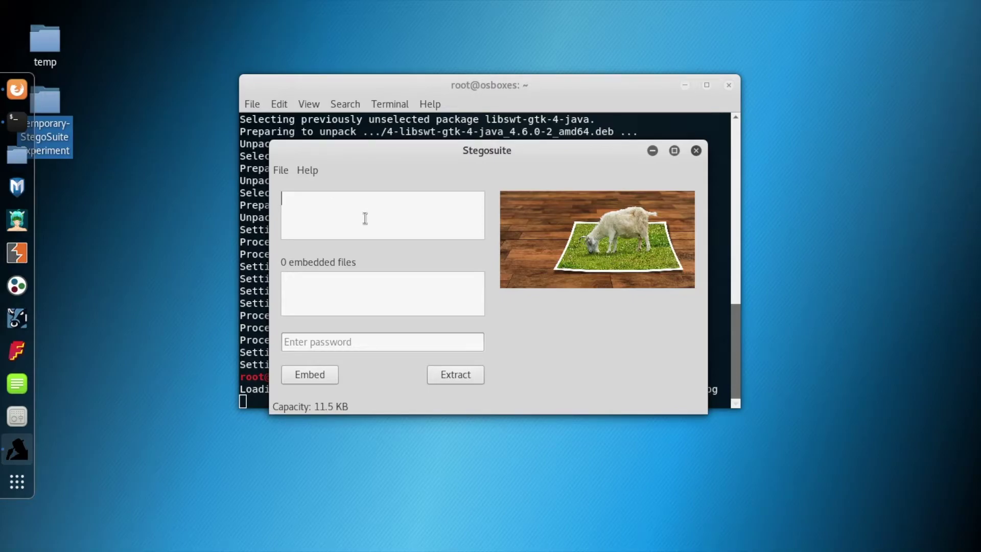
Embed the message 'It's a secret message.' into the goat image, protected by a password
type("It's a secret message.")
left_click(335, 293)
left_click(326, 343)
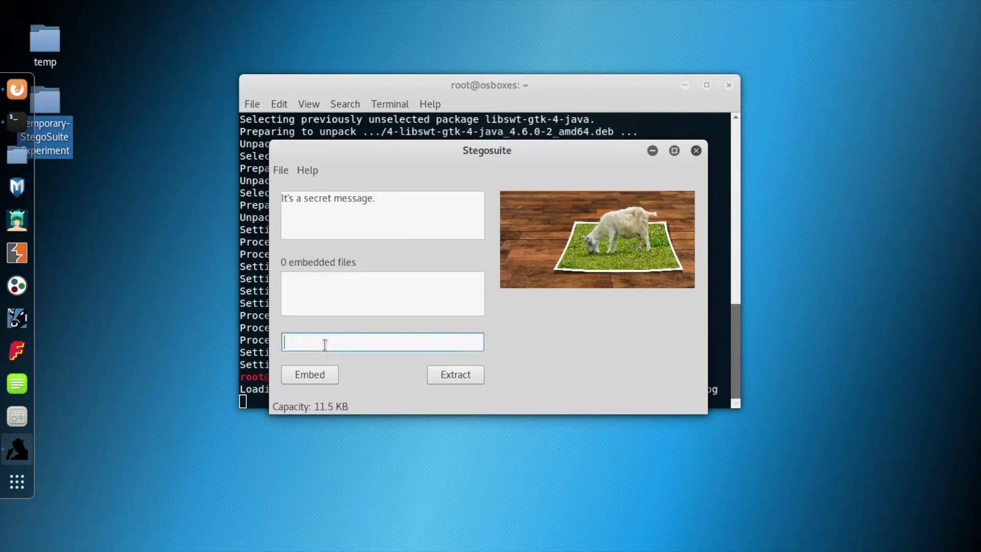
type("123456")
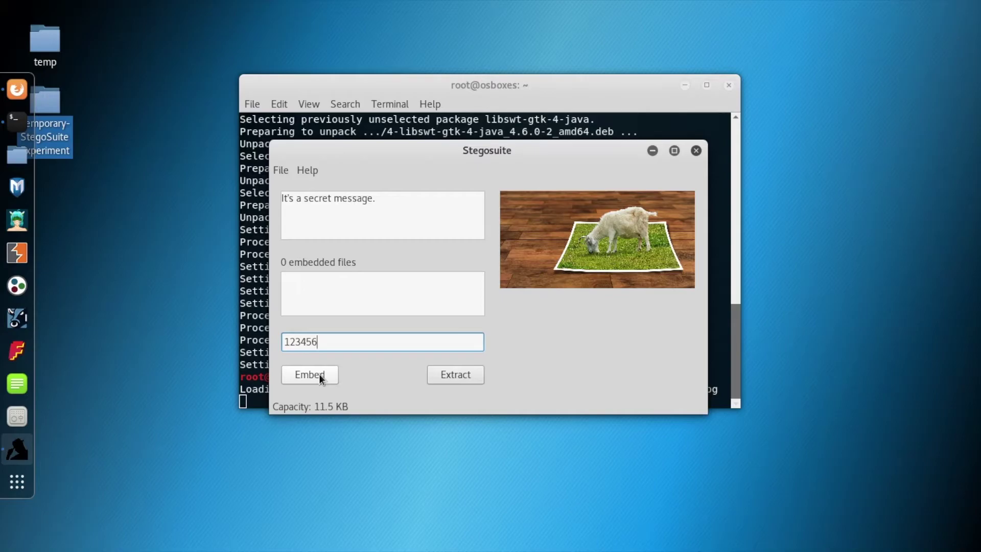
left_click(320, 377)
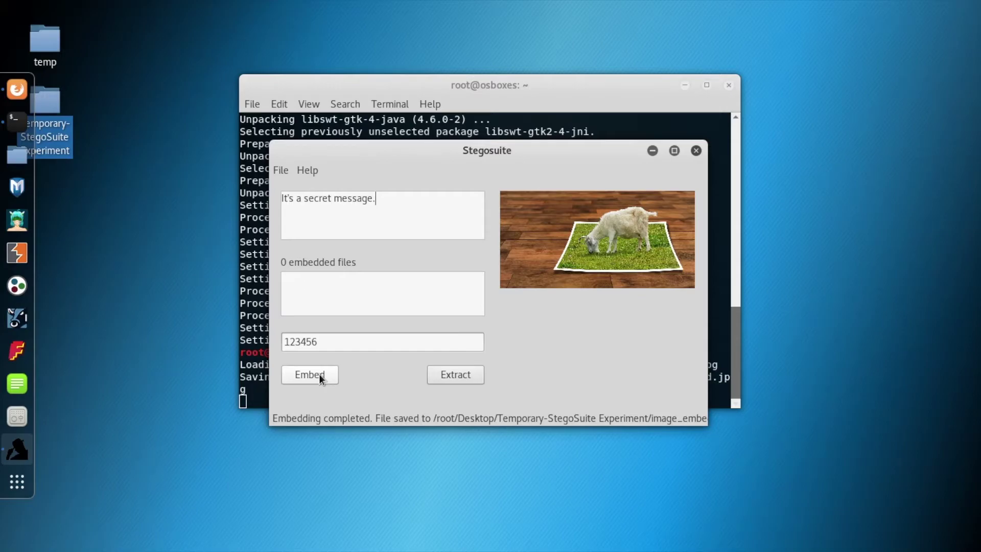
Open the experiment folder in Files to see image.jpg and image_embed.jpg, then return to Stegosuite
left_click(61, 115)
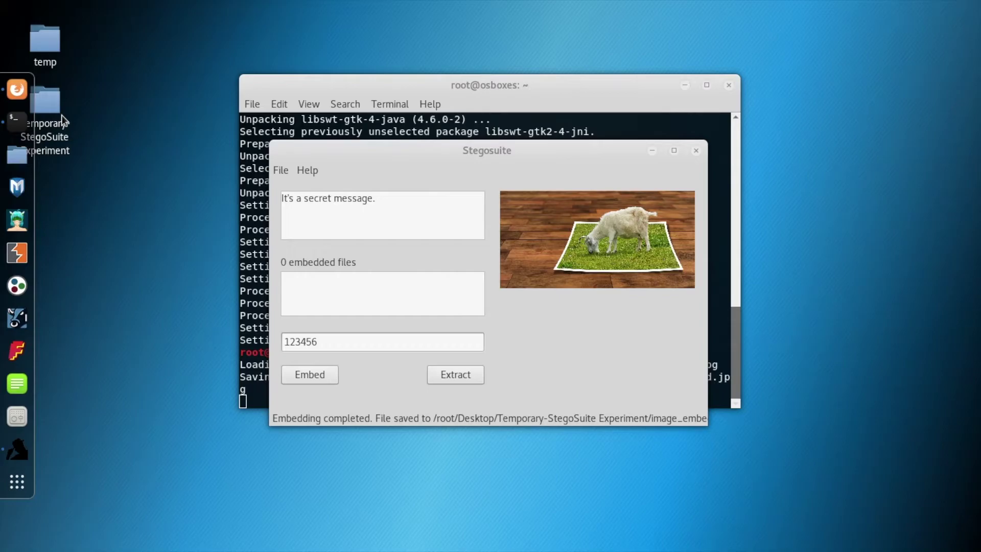
left_click(48, 103)
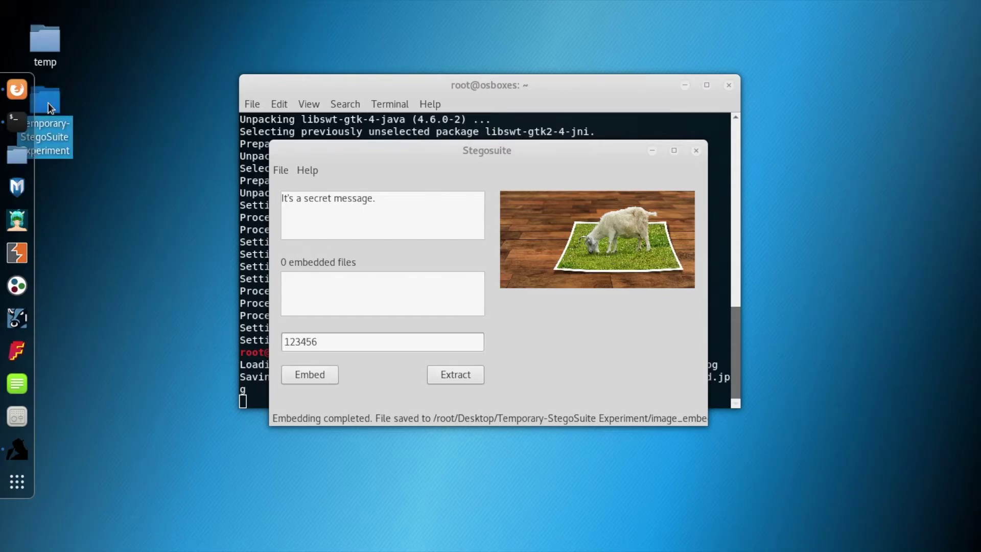
double_click(48, 102)
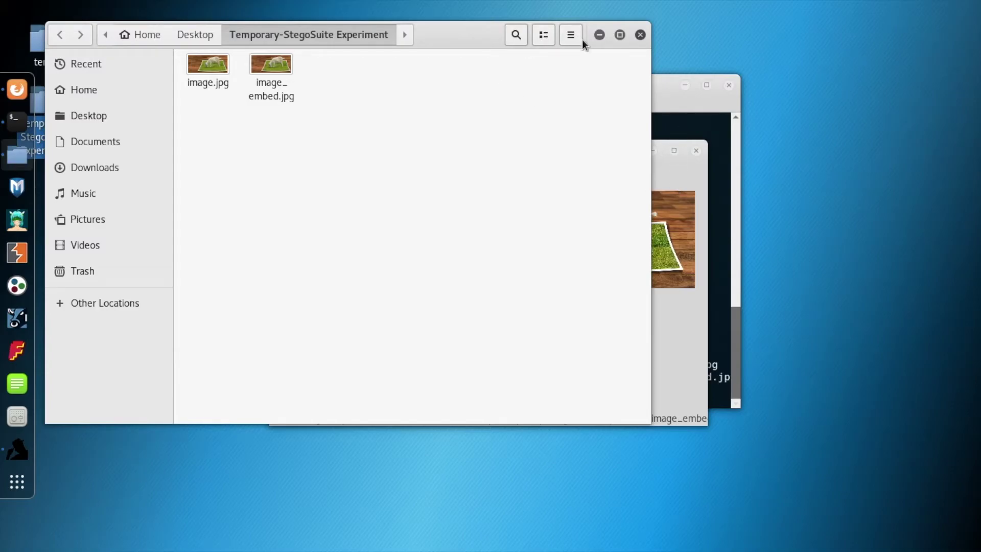
left_click(673, 109)
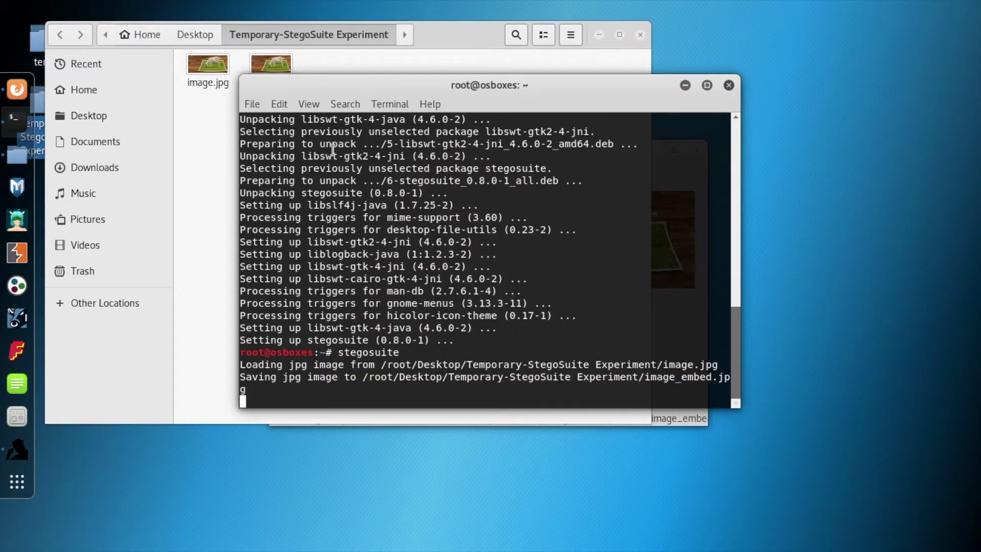
left_click(192, 162)
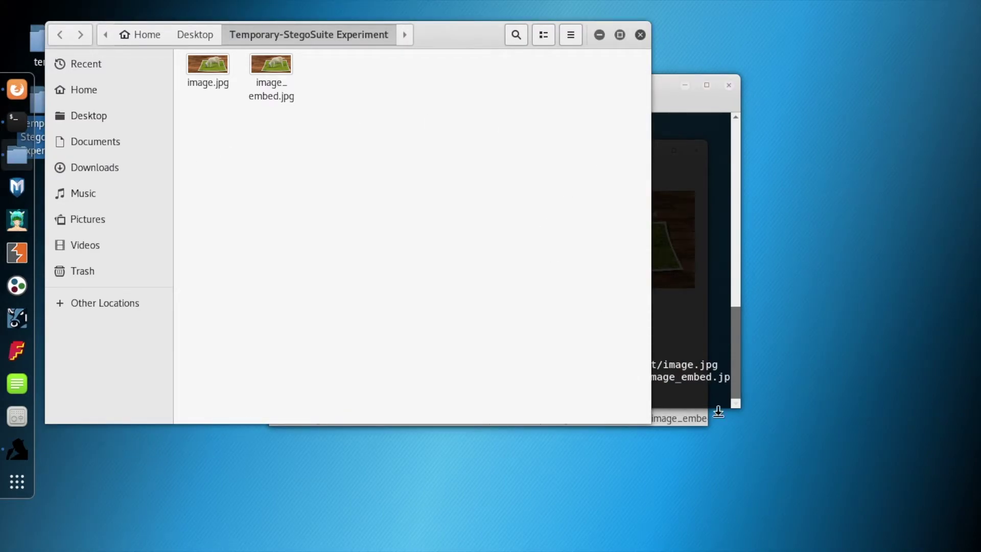
left_click(681, 418)
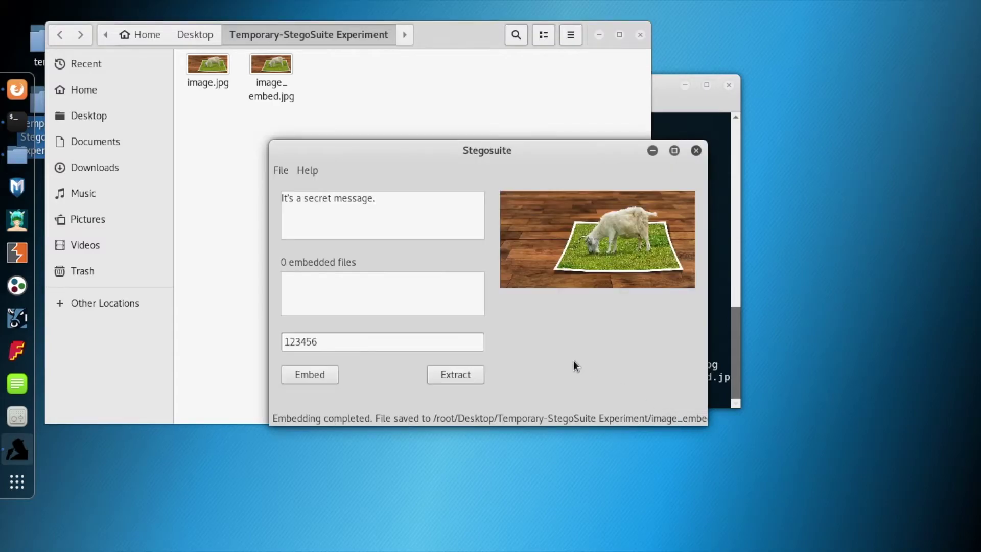
left_click(455, 375)
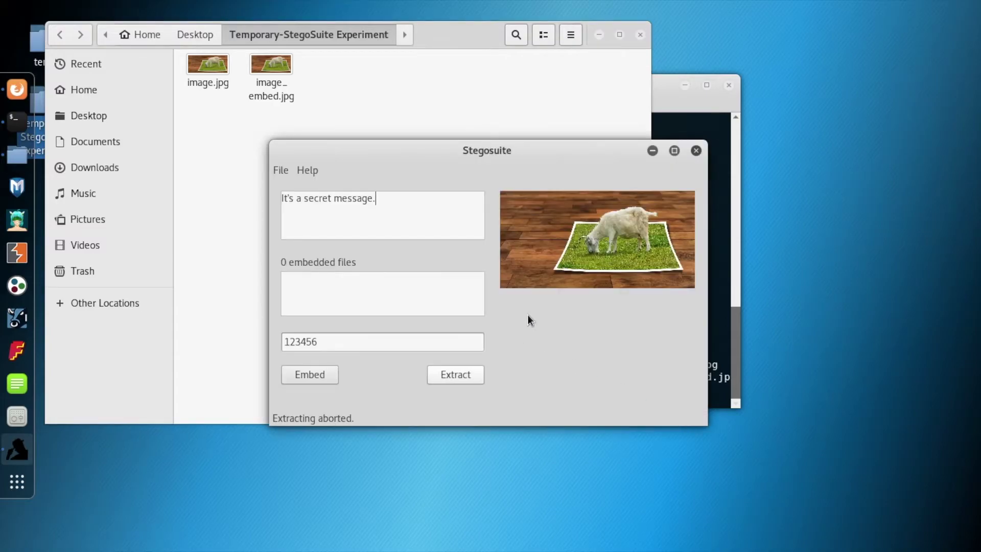
left_click(281, 171)
Open image_embed.jpg from the Temporary-StegoSuite Experiment folder in Stegosuite
left_click(285, 189)
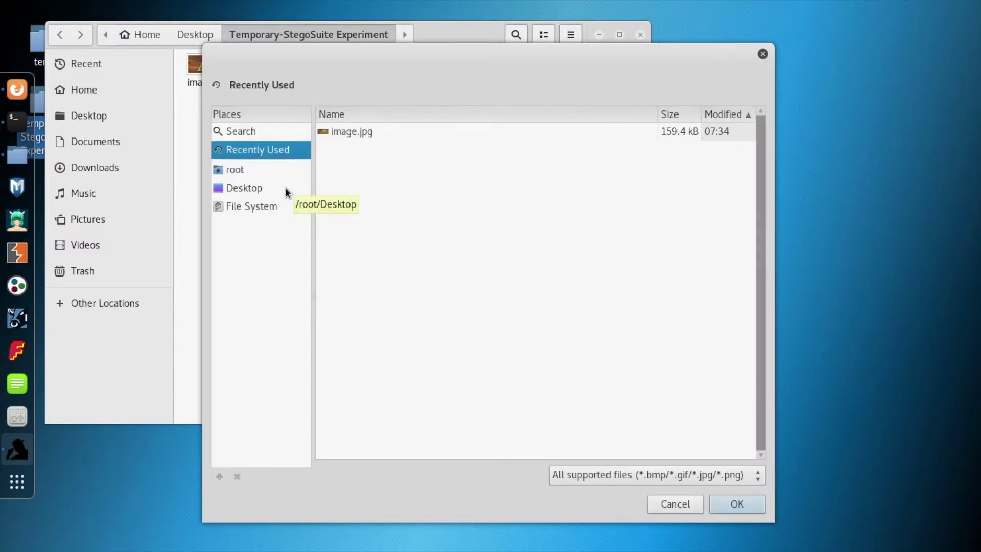
left_click(249, 187)
left_click(367, 149)
double_click(367, 149)
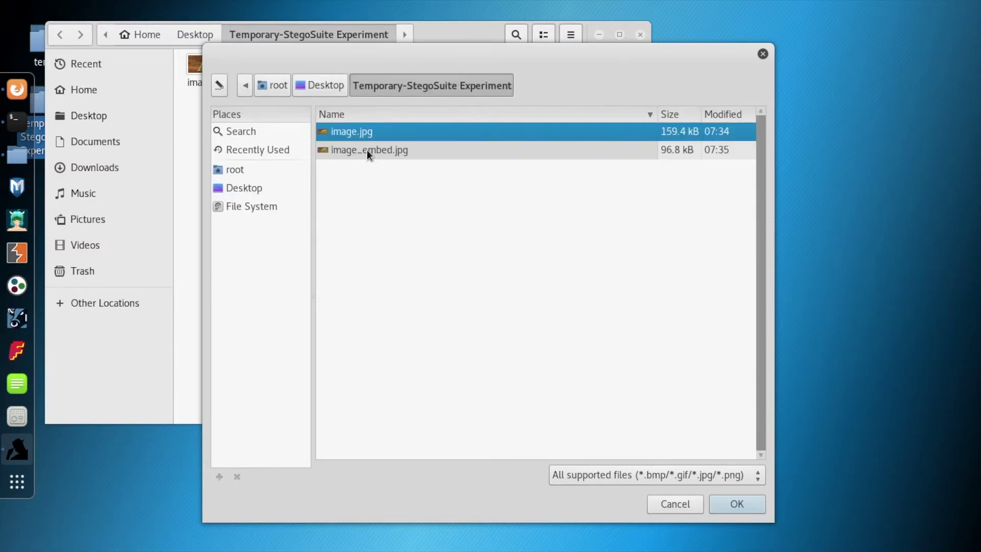
double_click(354, 148)
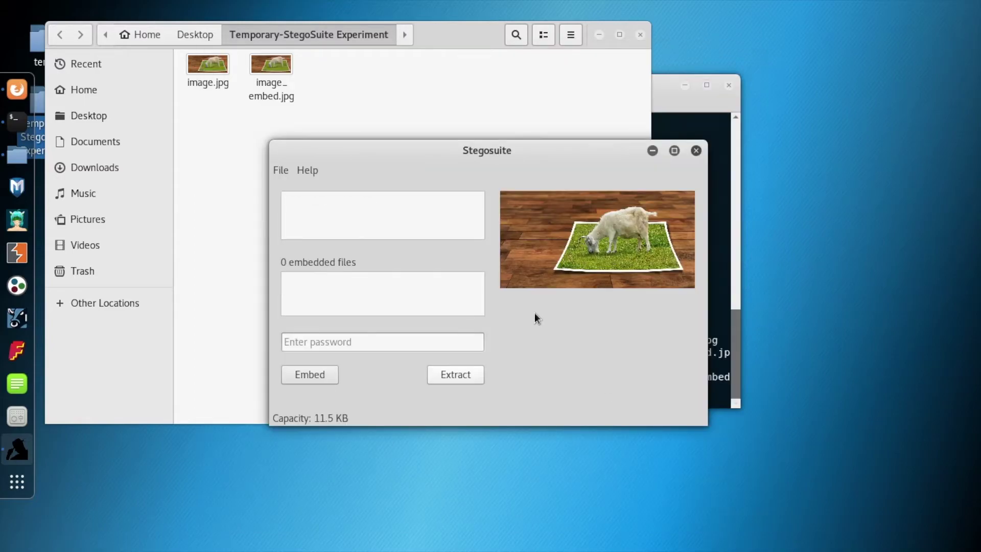
Enter the password and extract the hidden message 'It's a secret message.'
left_click(428, 344)
type("12345")
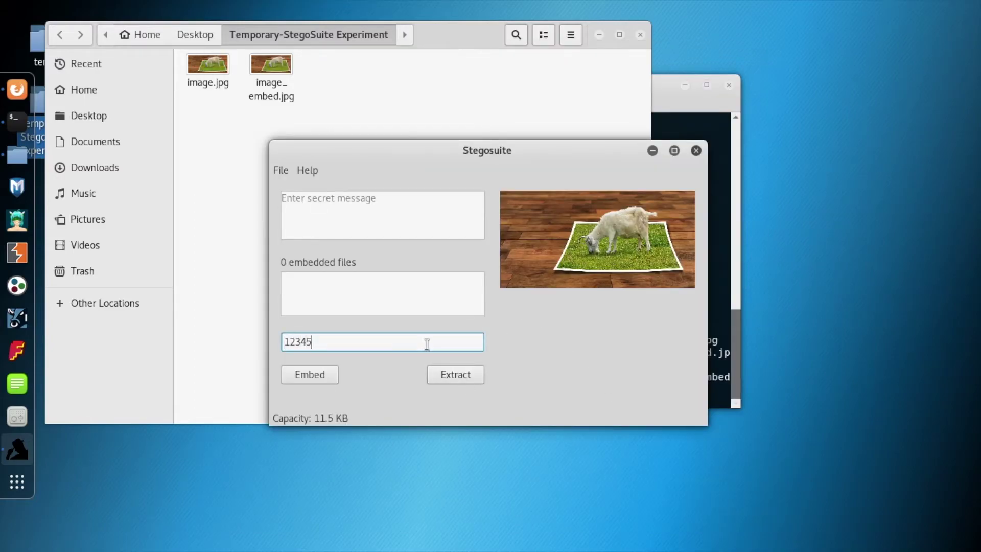
type("6")
left_click(459, 377)
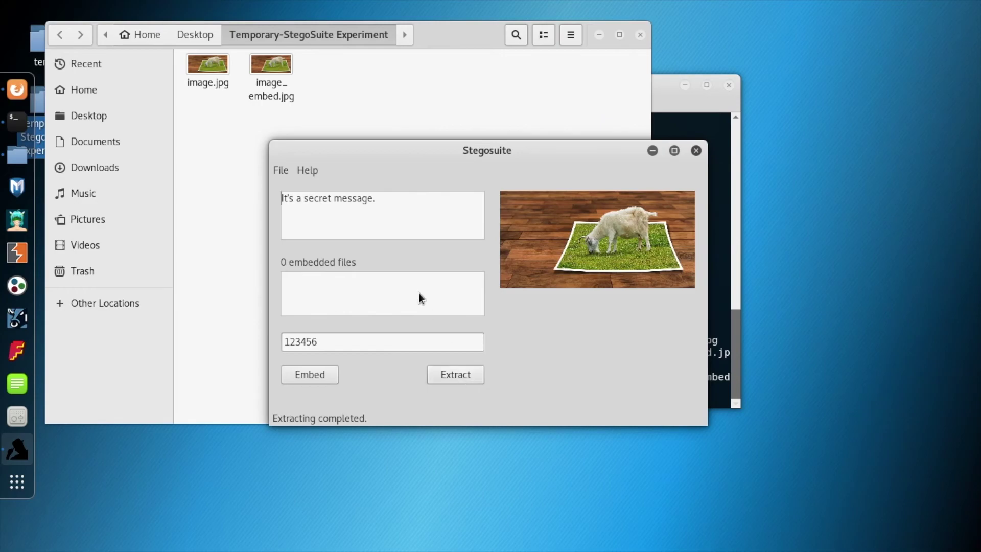
left_click(235, 205)
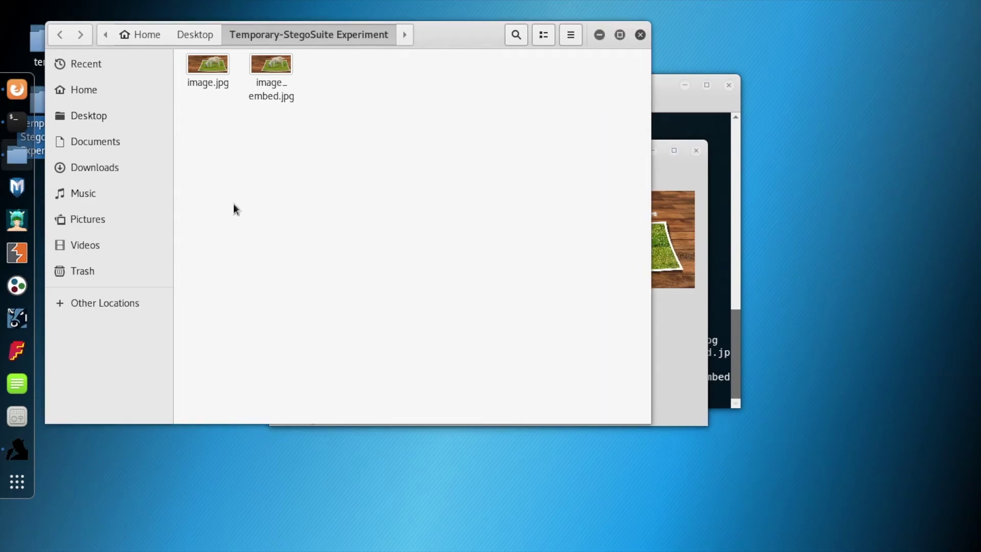
Write the note 'Let's write it in a file' in a new Leafpad document
right_click(234, 206)
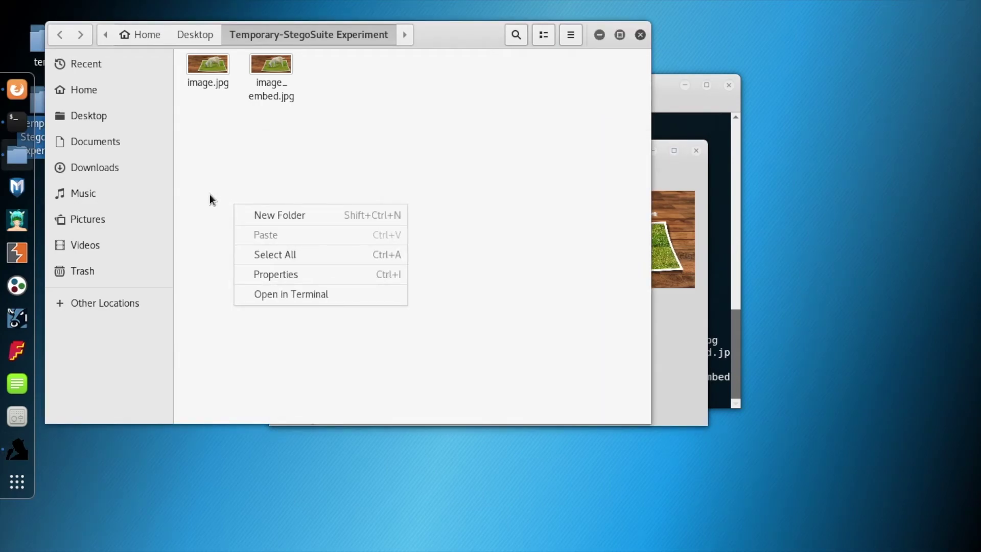
left_click(211, 199)
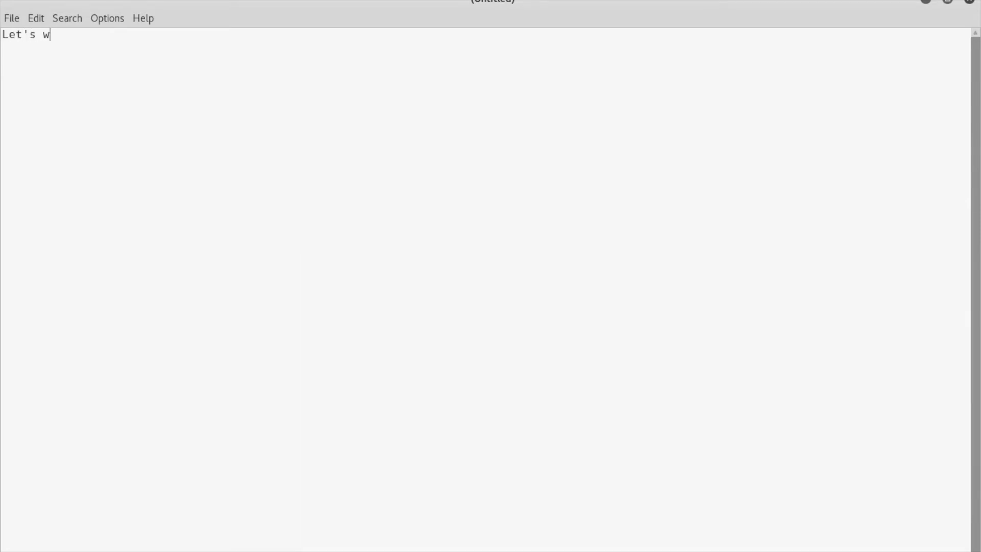
type("e it in a file")
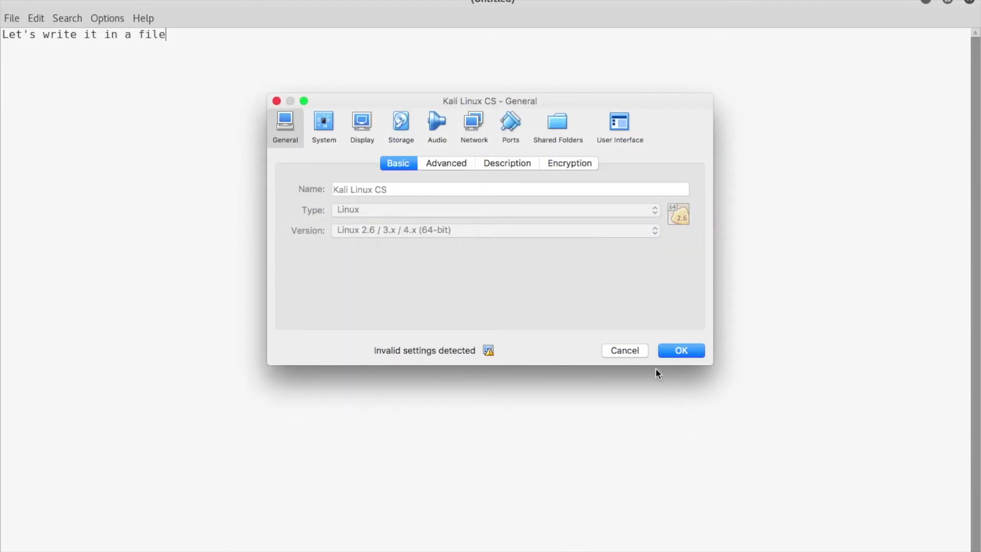
left_click(634, 351)
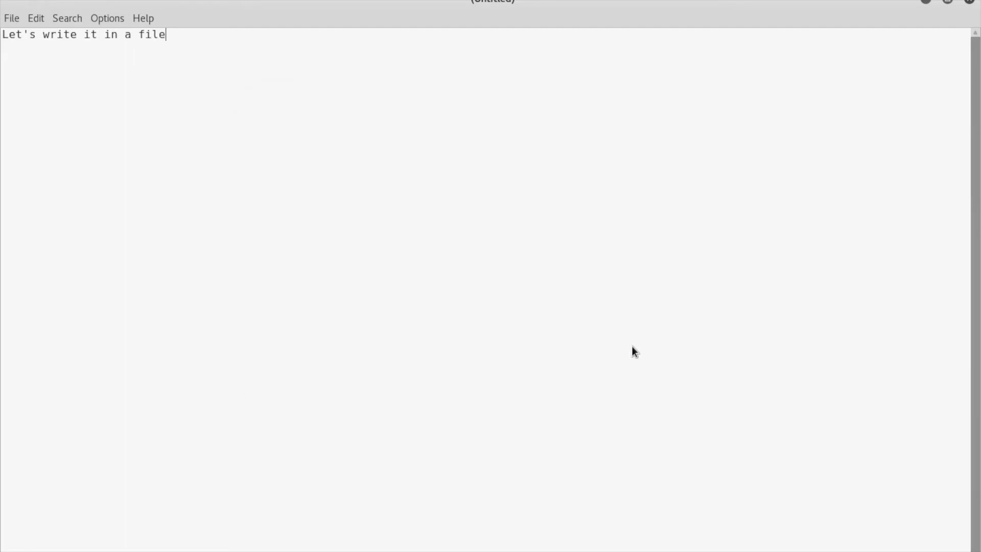
Save the note as secret.txt in the Temporary-StegoSuite Experiment folder and close Leafpad
key("ctrl+s")
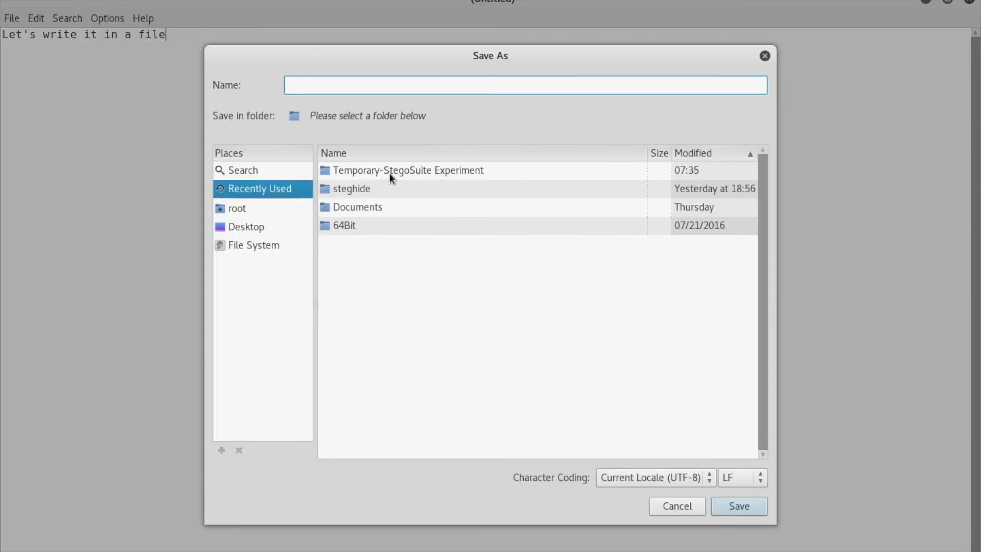
double_click(389, 173)
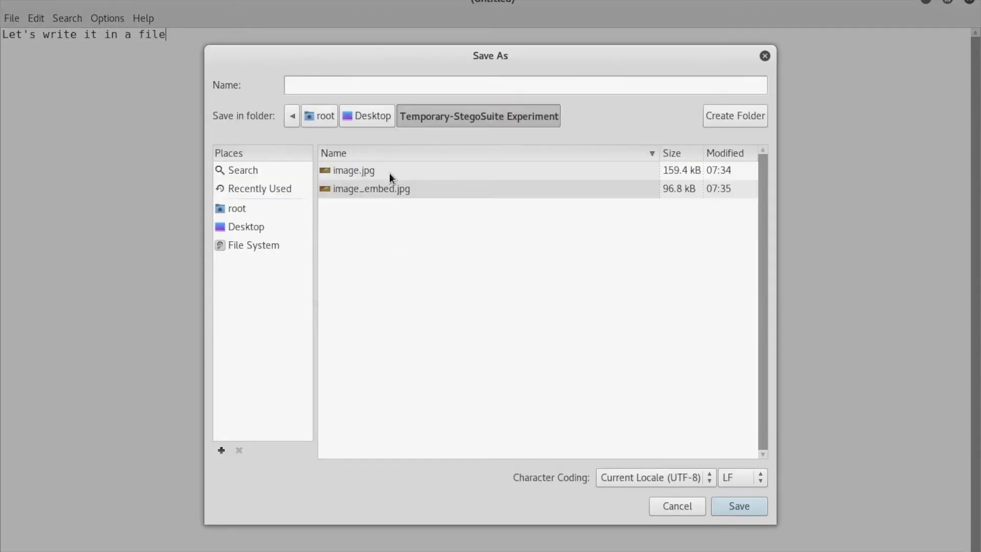
left_click(369, 83)
type("secret.txt")
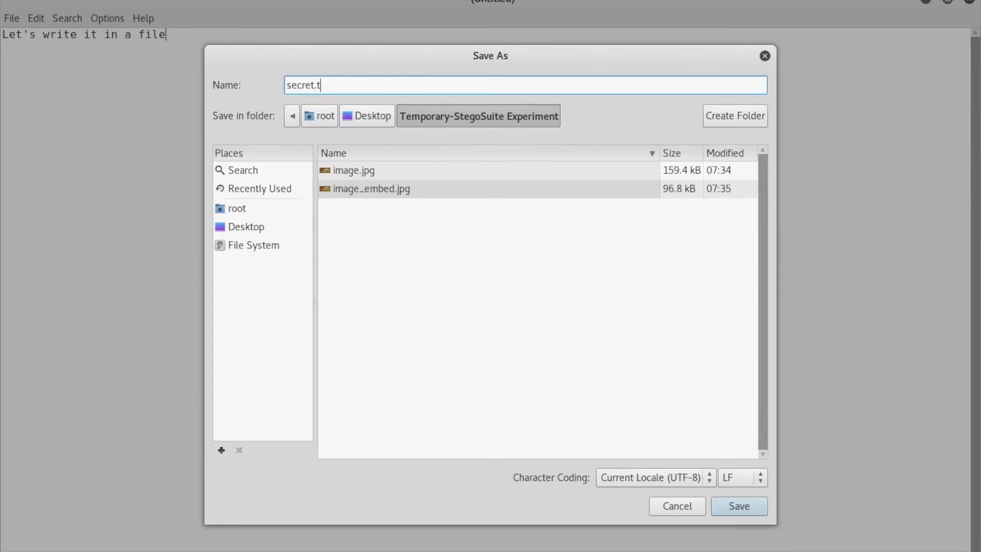
left_click(732, 504)
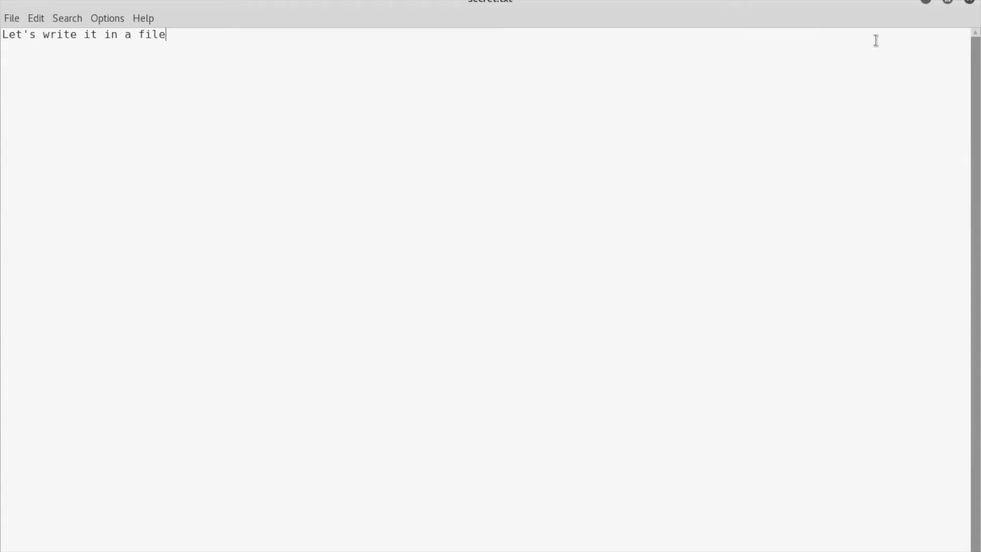
left_click(970, 1)
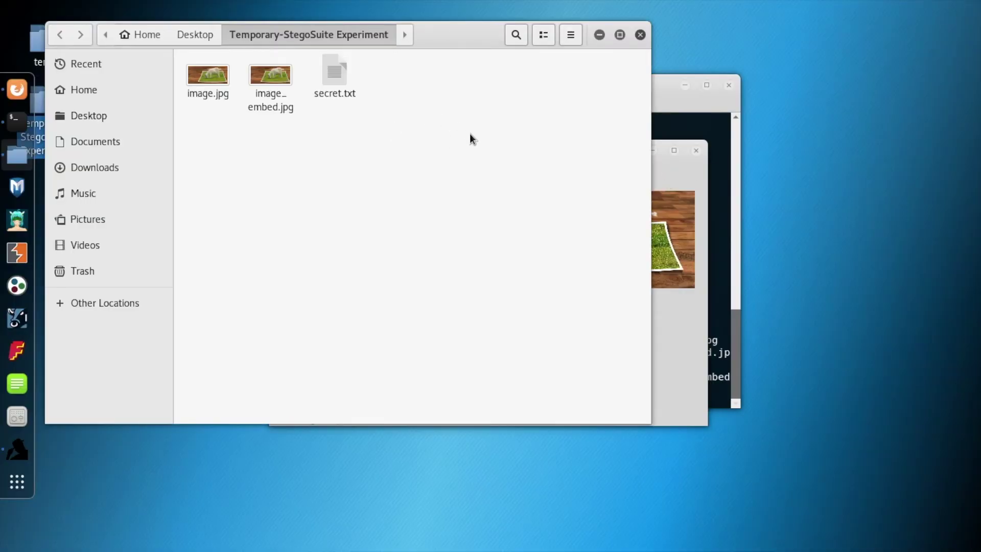
Load image.jpg from the Temporary-StegoSuite Experiment folder on the Desktop as the cover image
left_click(673, 174)
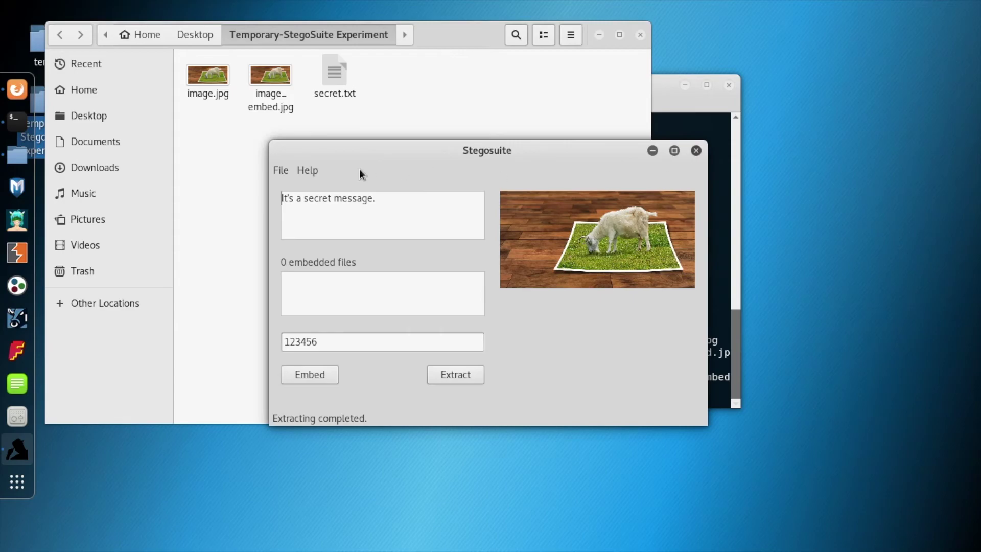
left_click(280, 171)
left_click(291, 184)
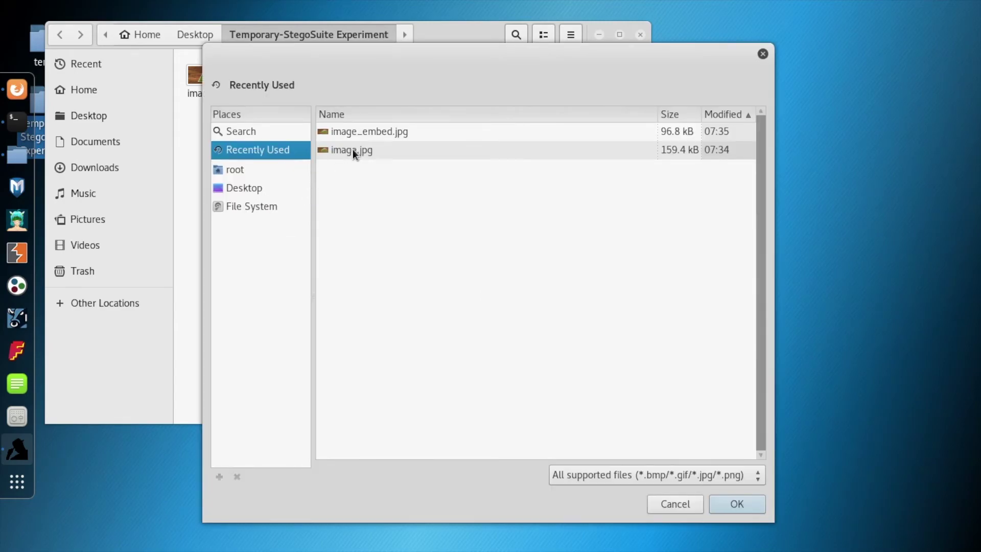
left_click(246, 188)
double_click(380, 149)
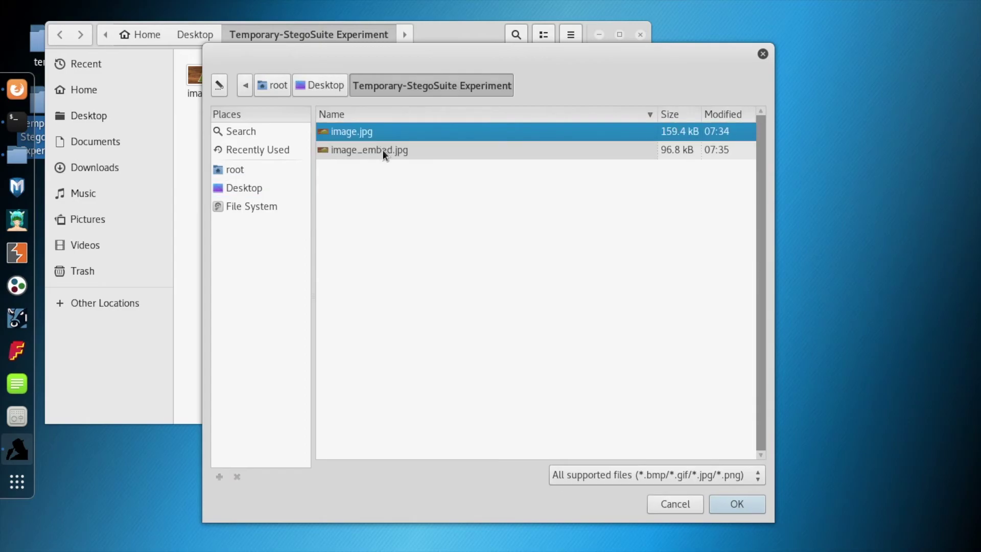
double_click(372, 133)
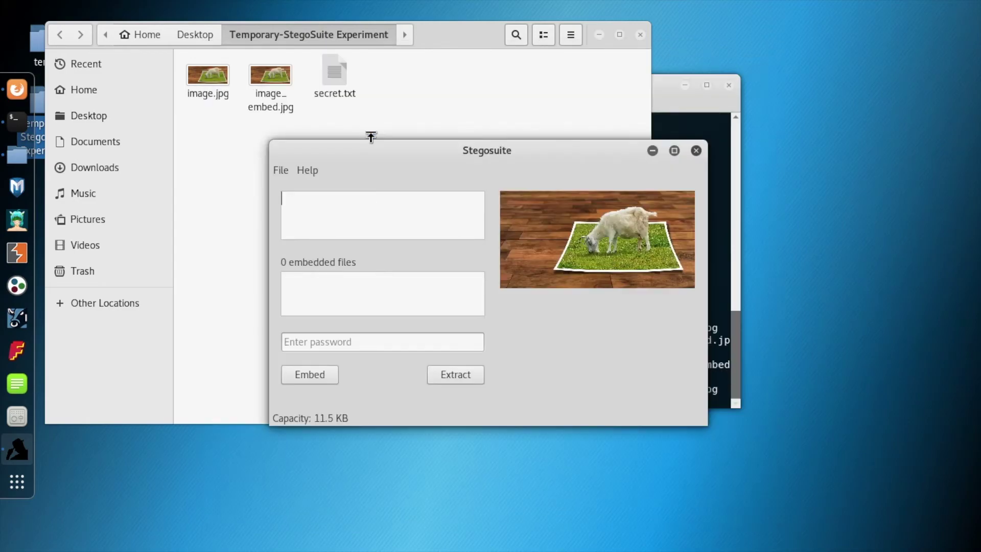
Add secret.txt to the embedded files list and embed it behind the password
left_click_drag(335, 76, 378, 293)
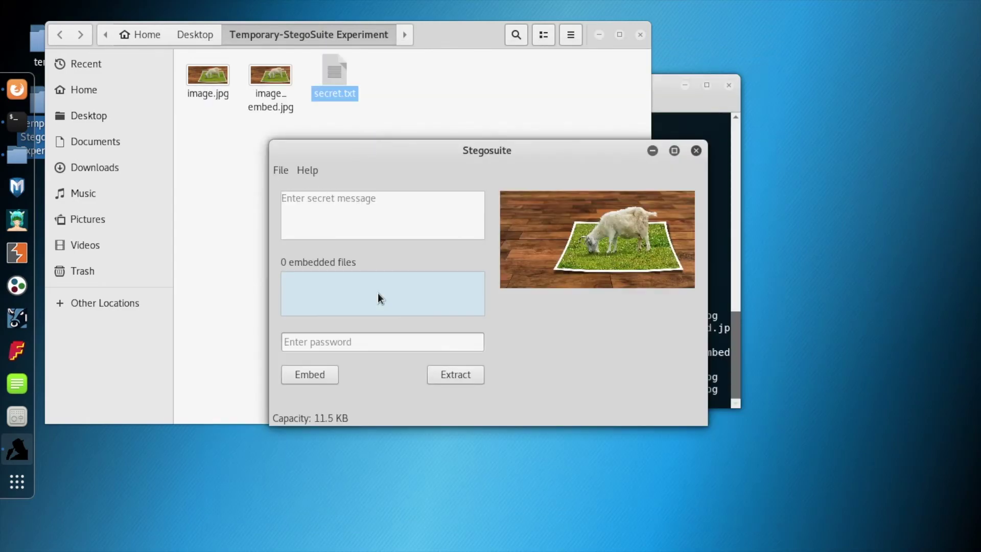
left_click_drag(415, 148, 531, 134)
left_click_drag(333, 72, 688, 284)
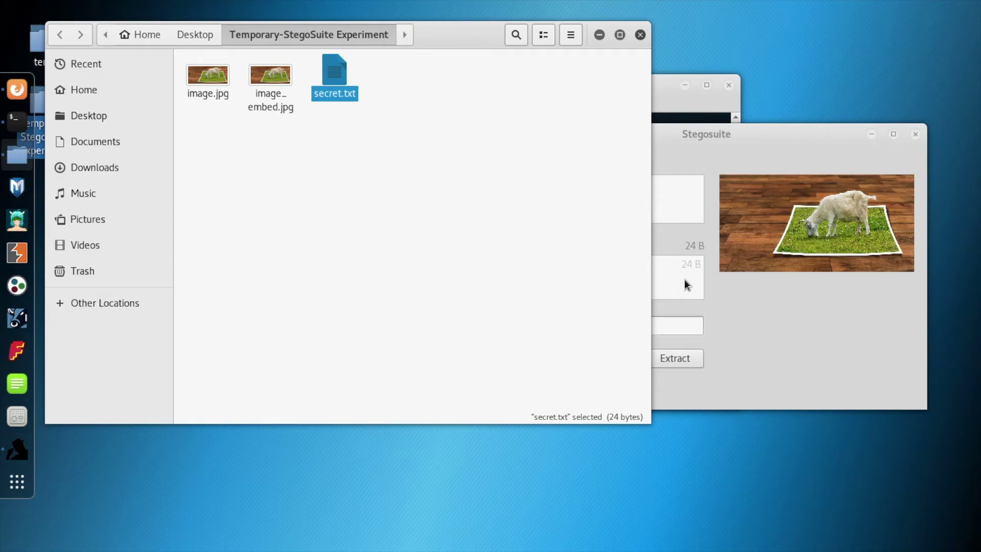
left_click(728, 293)
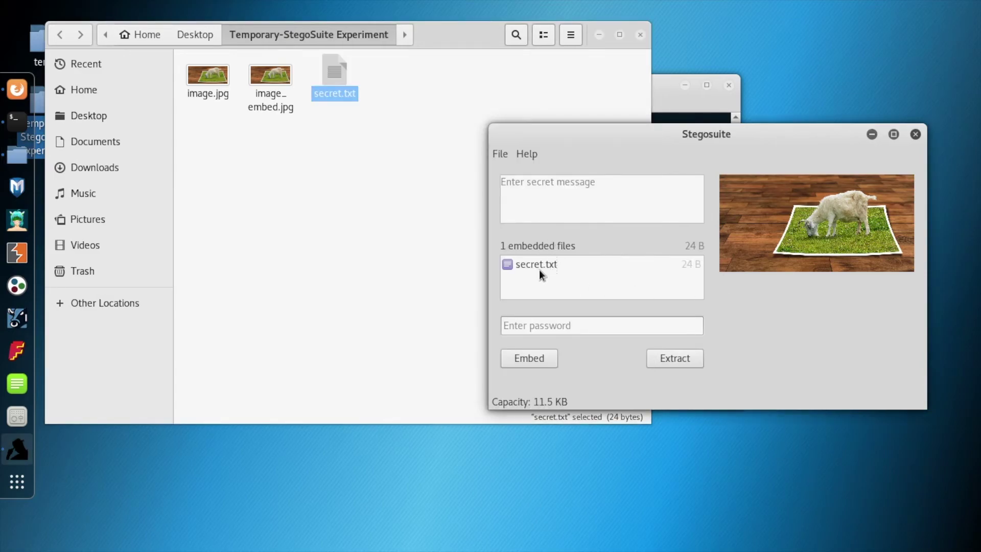
left_click(573, 327)
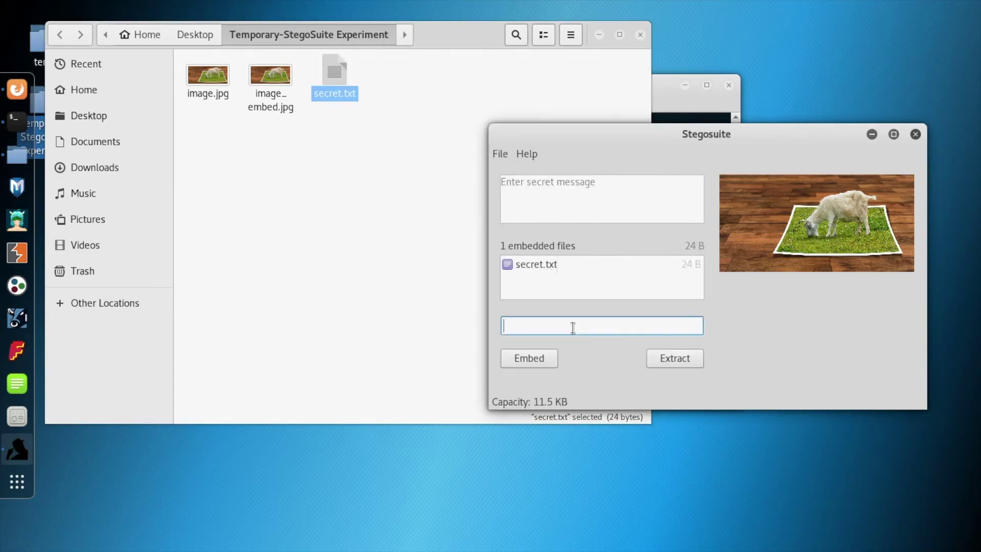
type("123456")
left_click(518, 361)
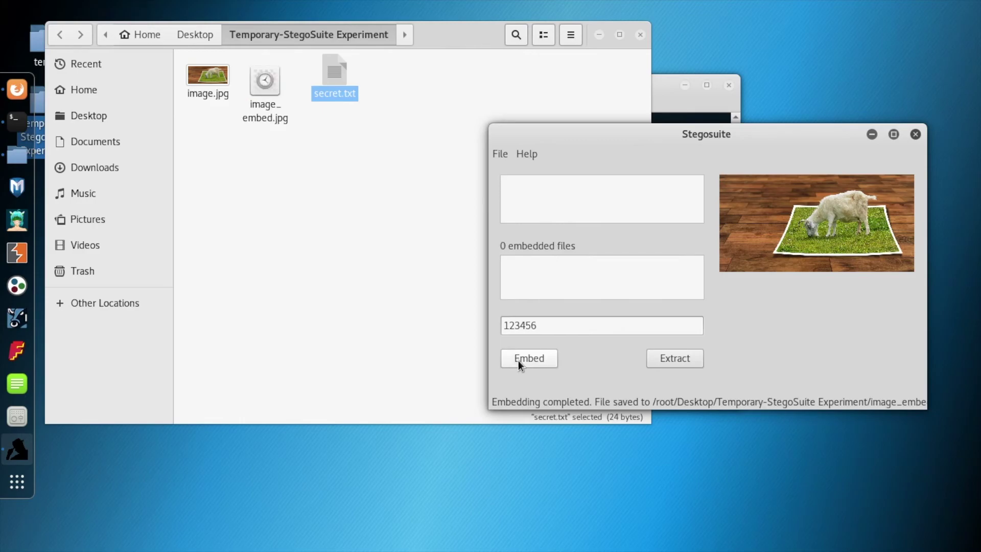
Load image_embed.jpg into Stegosuite and enter its password
left_click(271, 84)
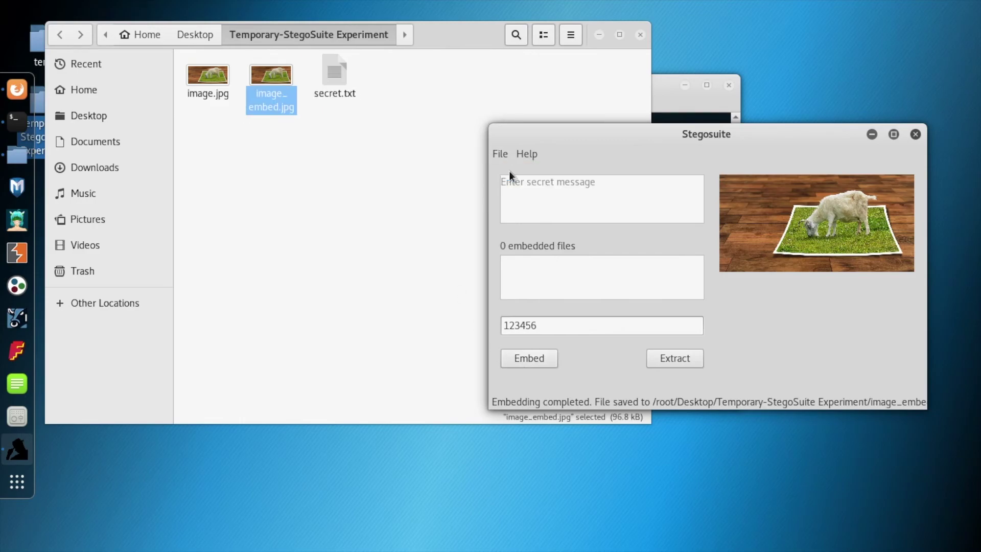
left_click(500, 154)
left_click(509, 171)
double_click(567, 119)
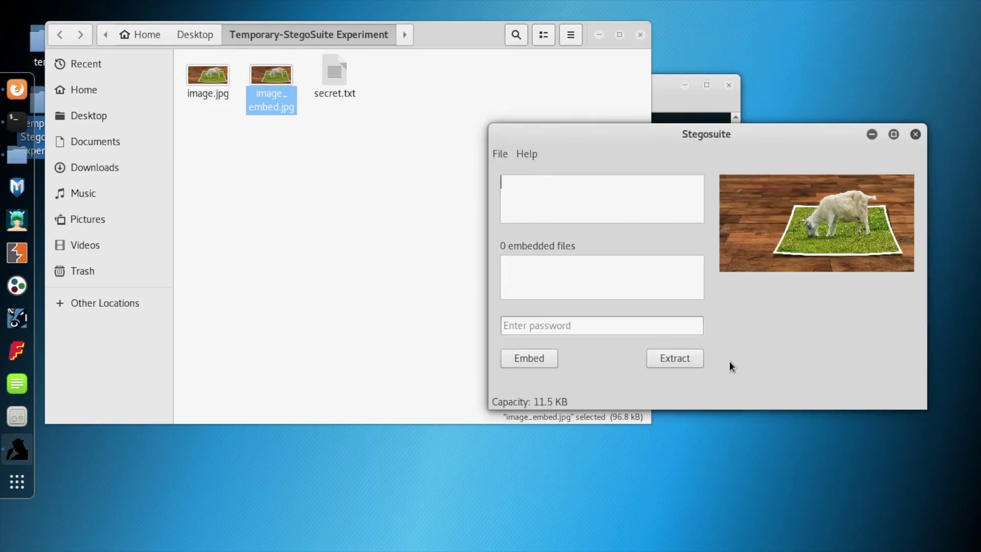
left_click(634, 326)
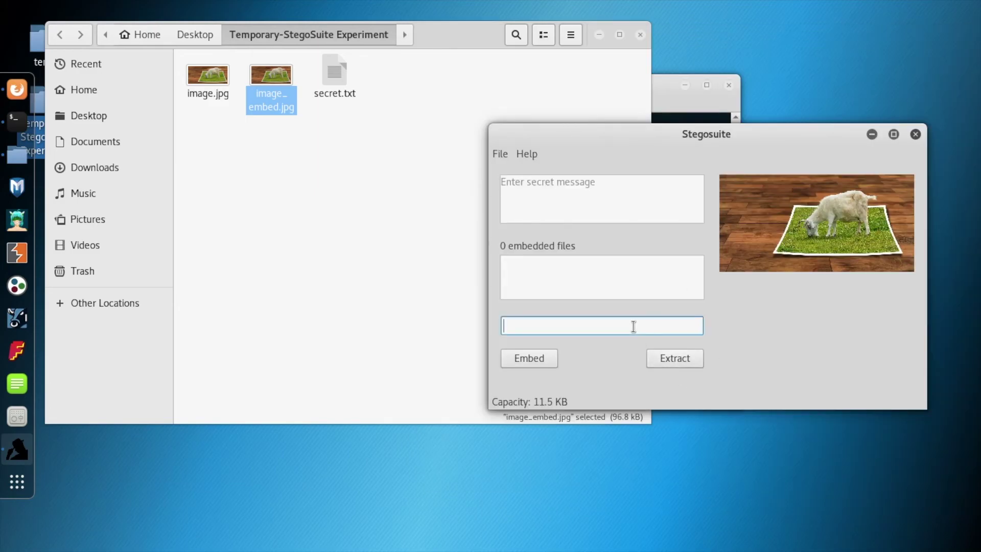
type("123456")
Move the original secret.txt from the experiment folder to the Trash
left_click(333, 73)
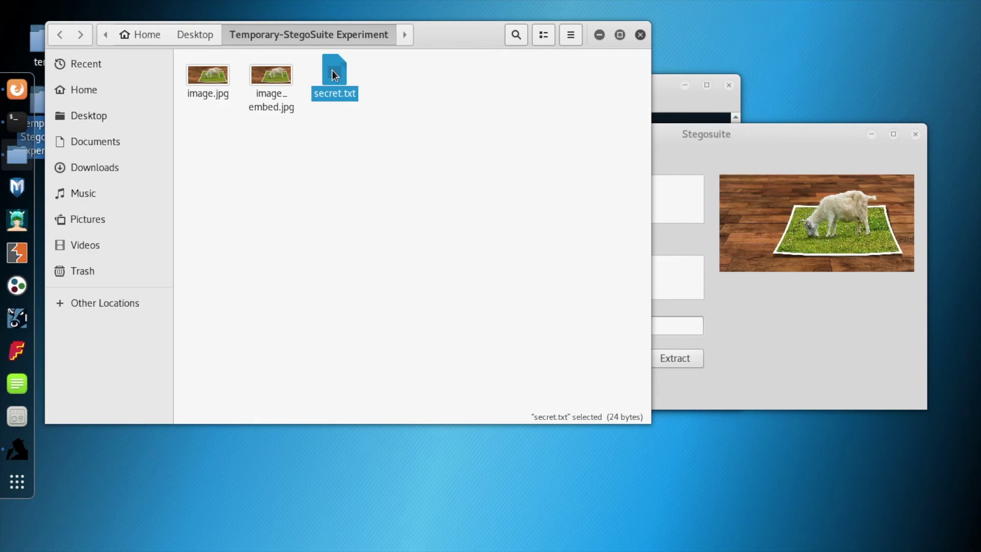
left_click_drag(332, 70, 76, 271)
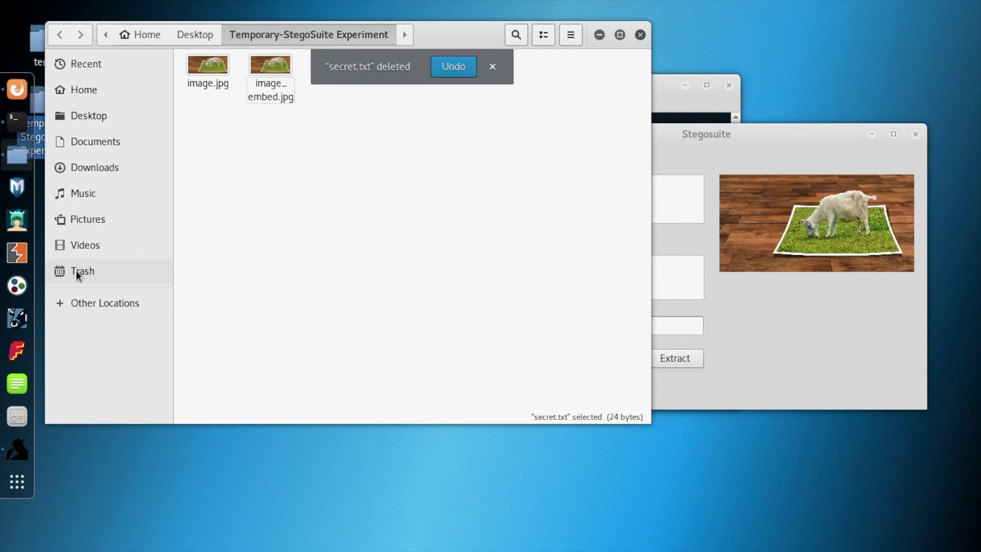
left_click(494, 65)
Reload image_embed.jpg, extract secret.txt with the password, and open the recovered file
left_click(805, 339)
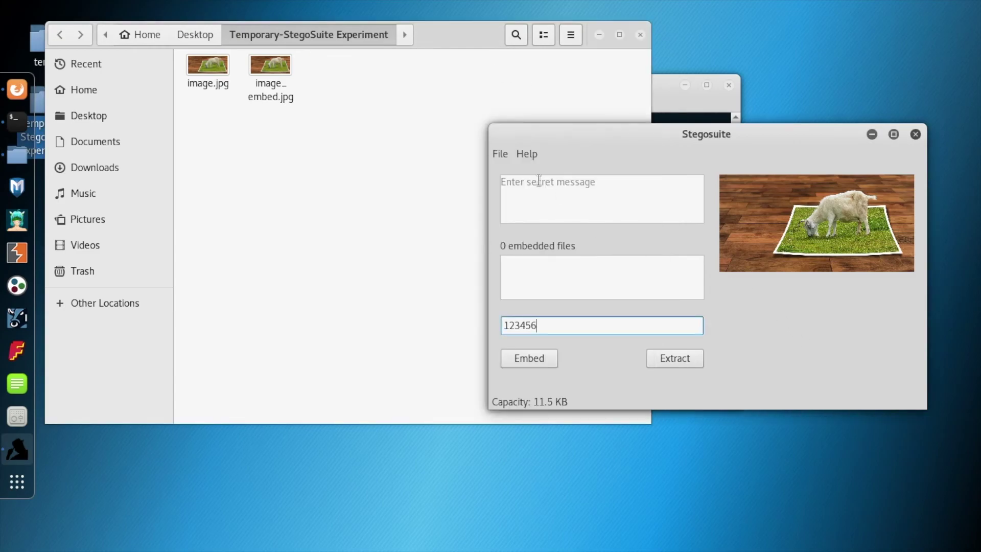
left_click(501, 153)
left_click(508, 169)
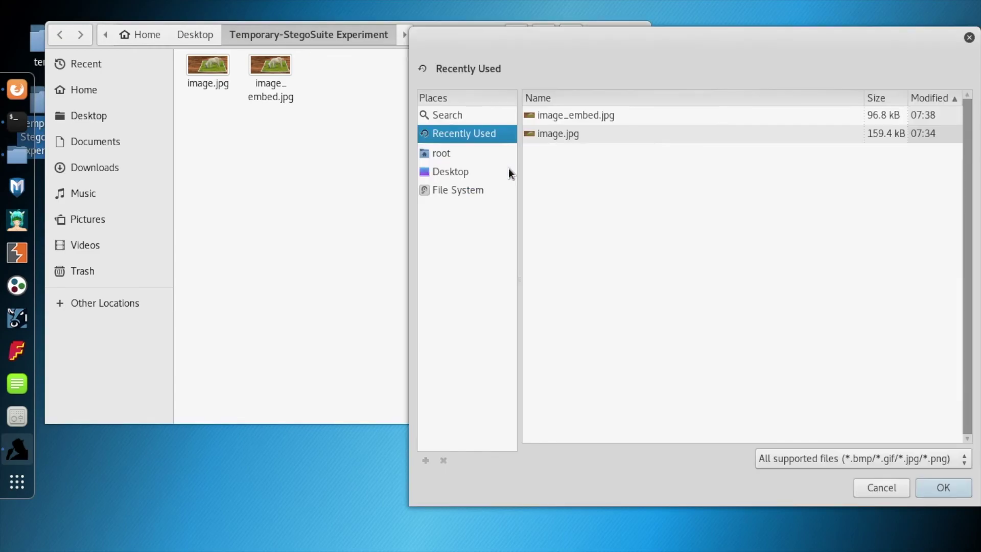
double_click(565, 117)
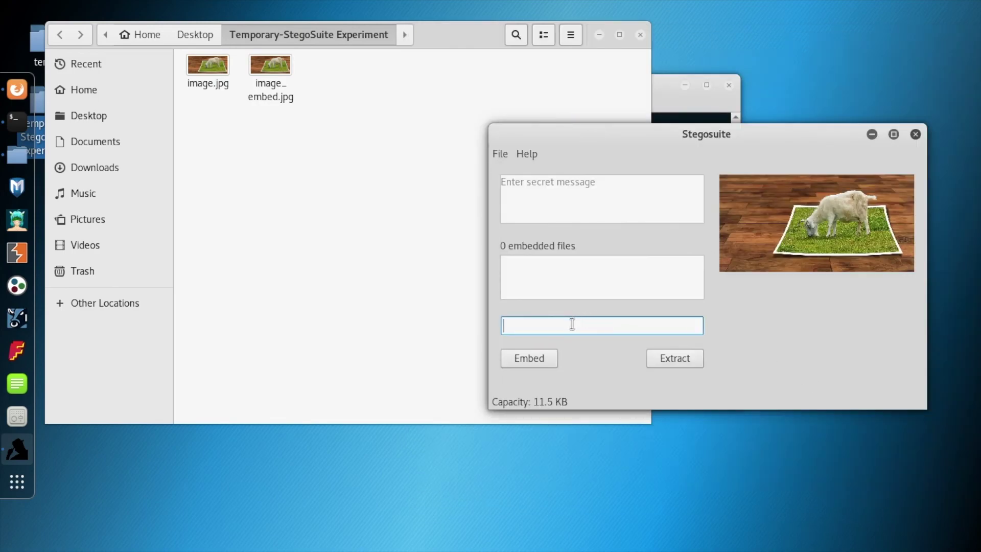
type("123456")
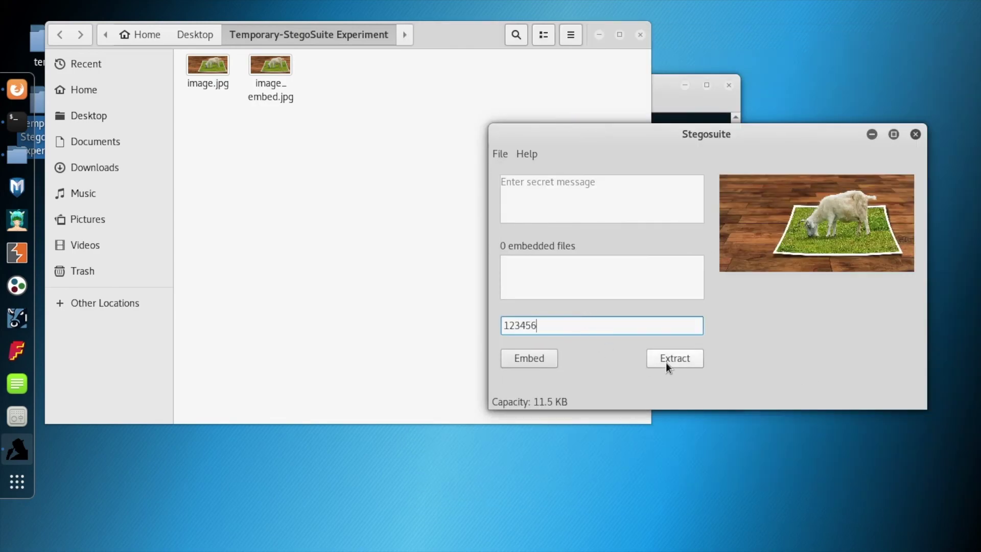
left_click(666, 361)
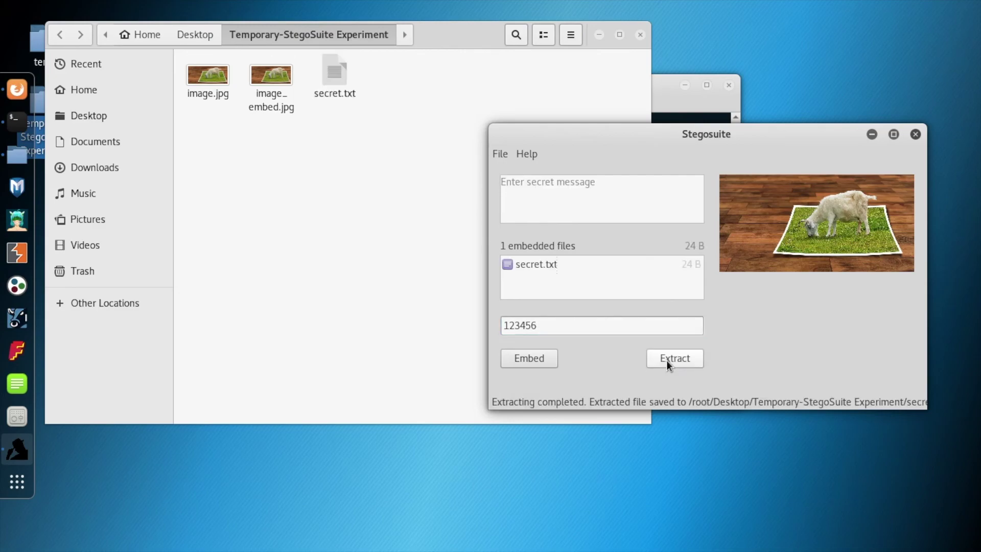
double_click(326, 66)
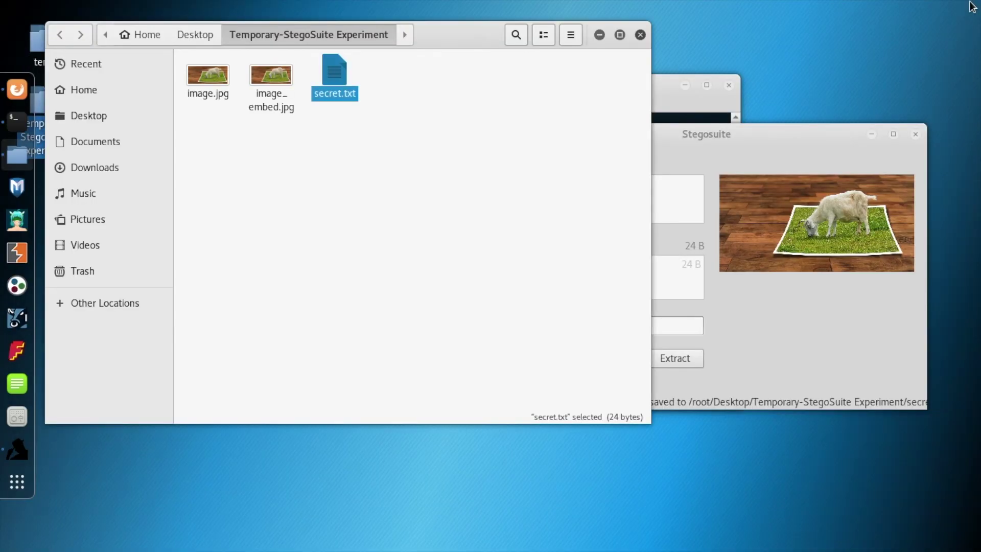
left_click(740, 290)
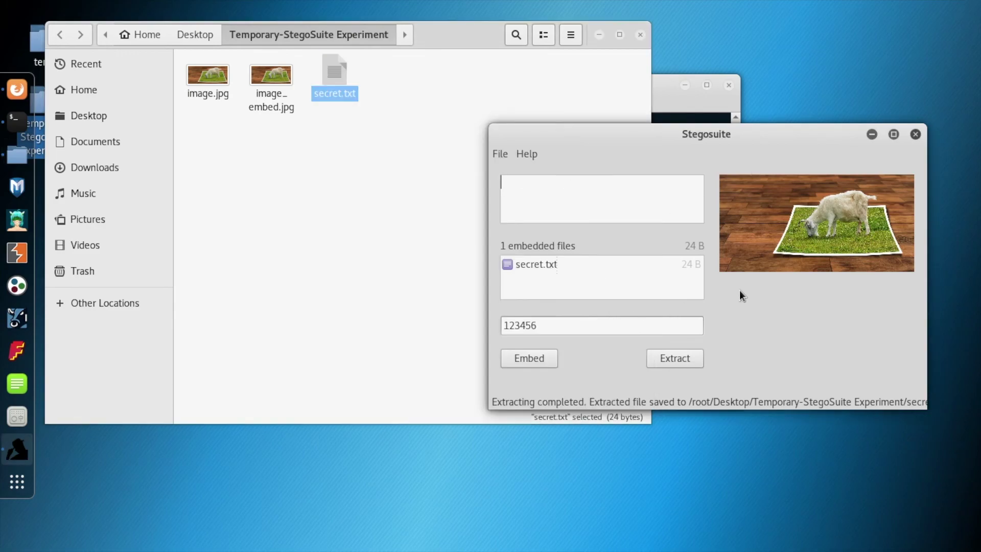